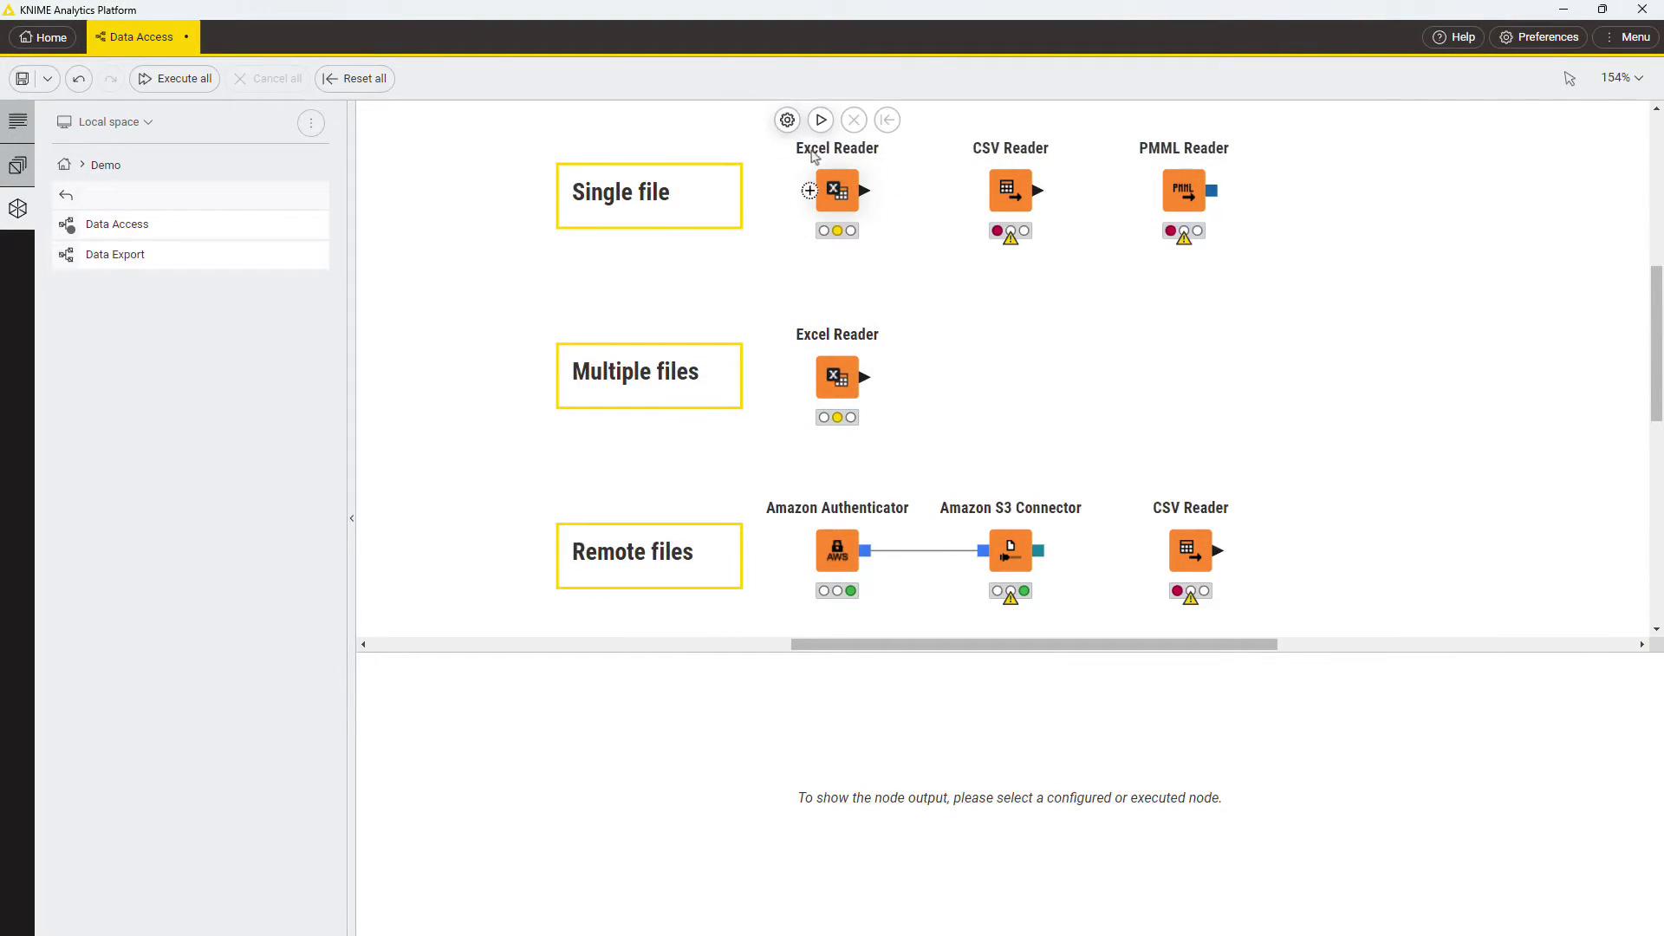
Step: Open the single-file Excel Reader's settings, move the dialog into view, and expand the Read from list
click(788, 121)
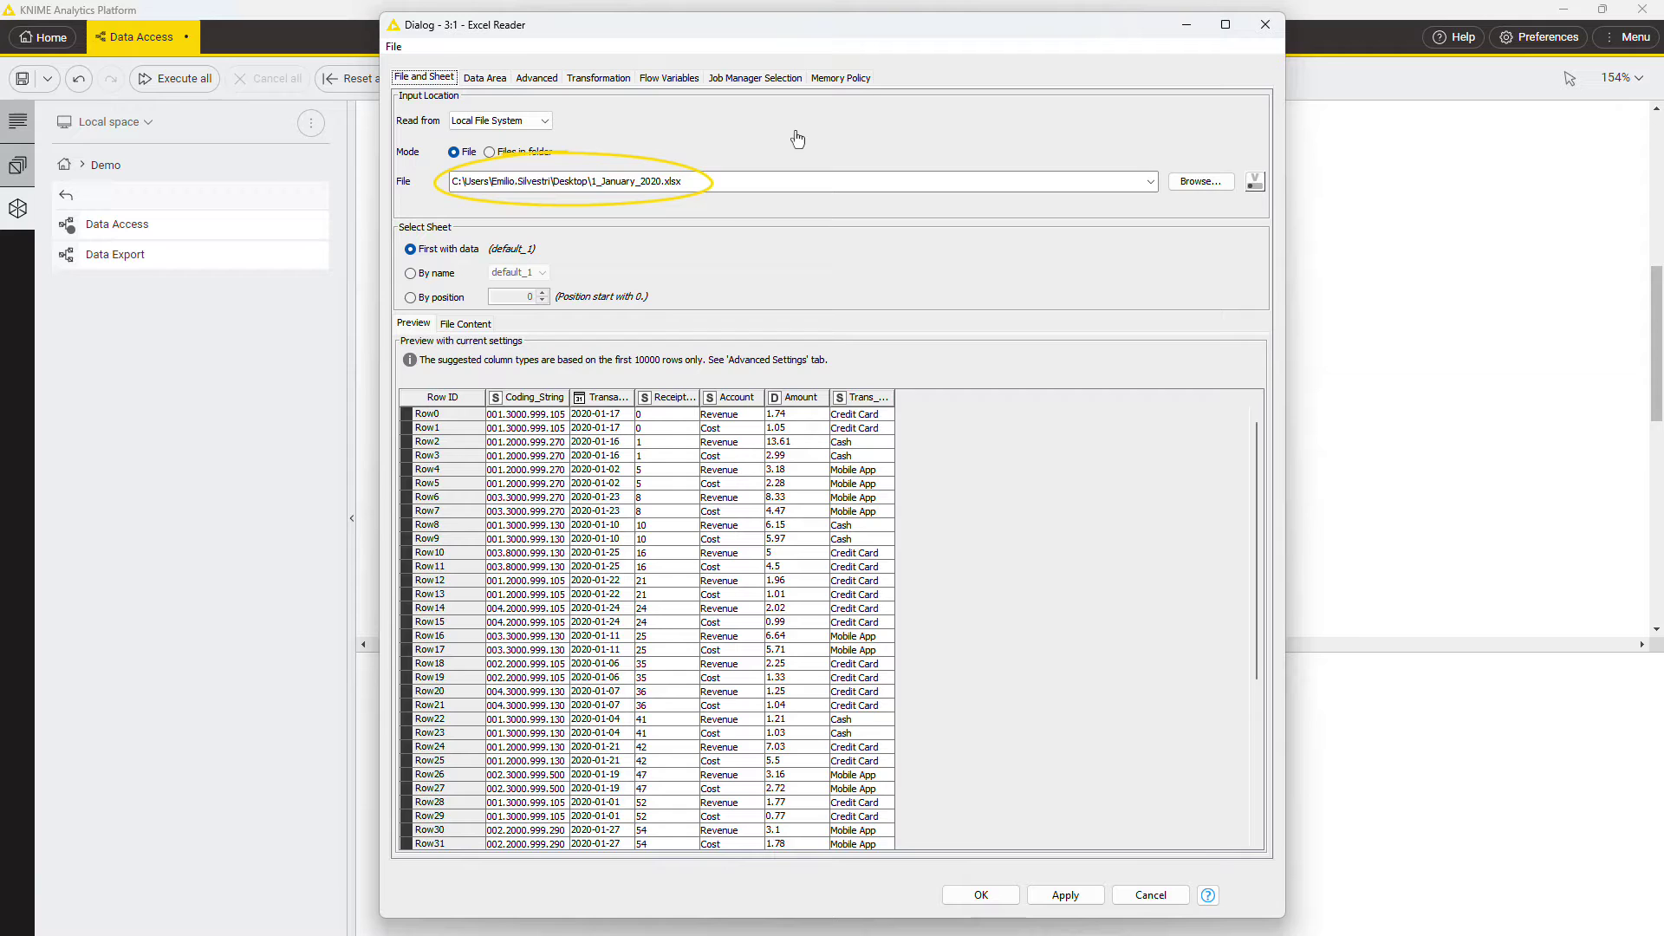
drag(802, 31, 836, 291)
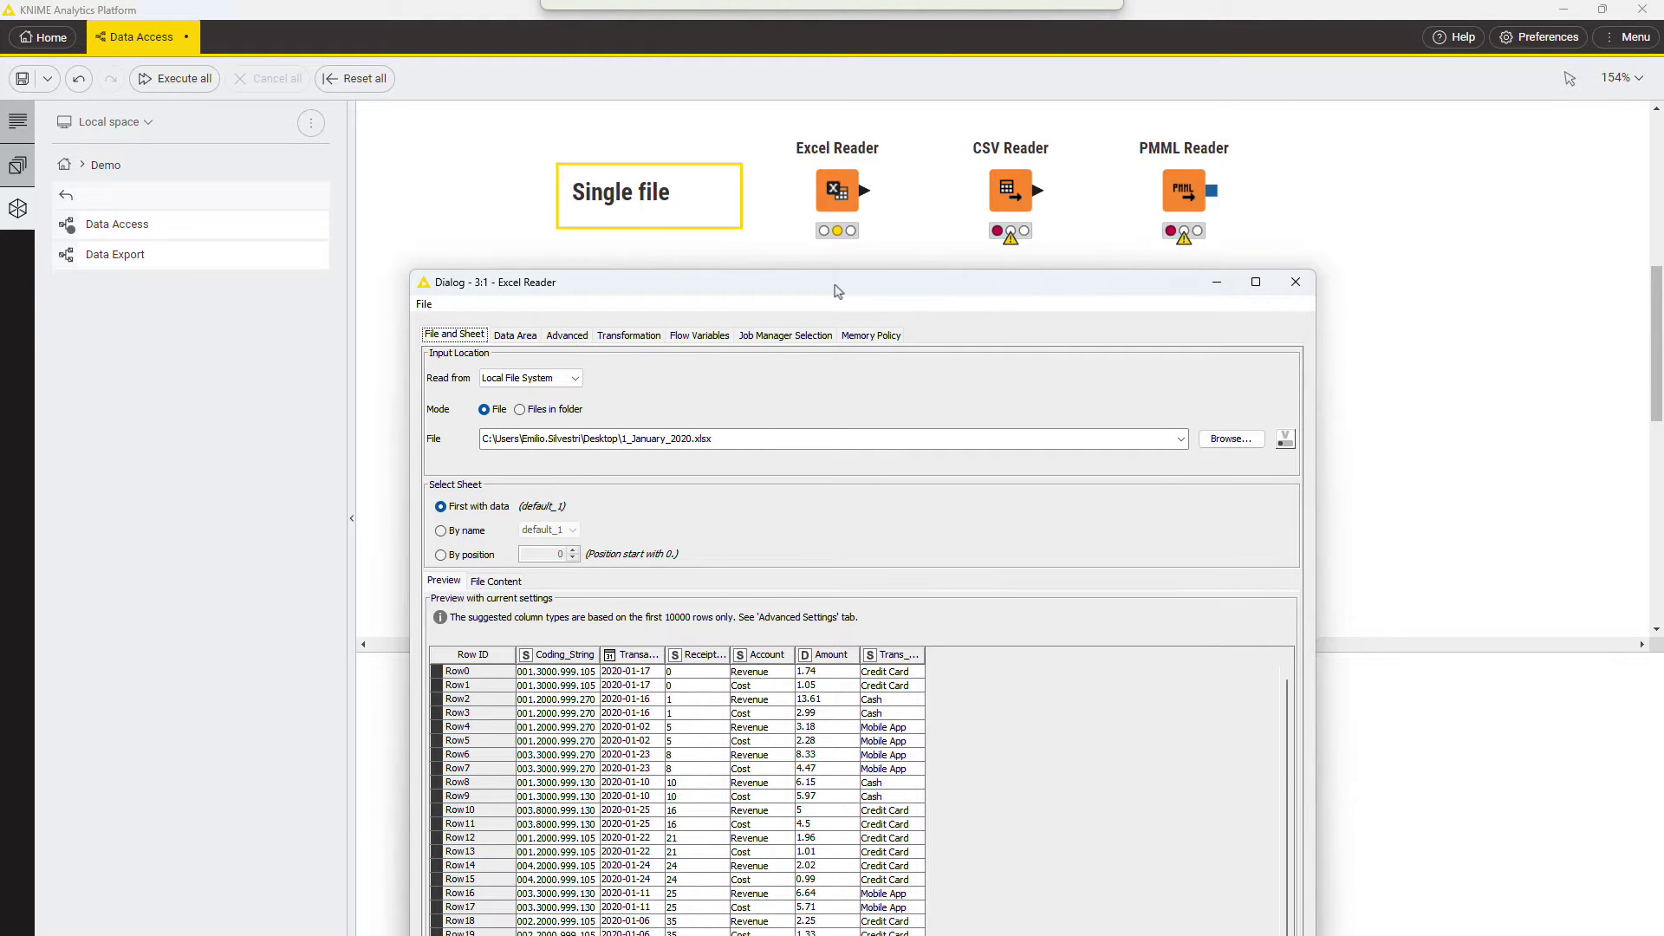
drag(836, 291, 844, 41)
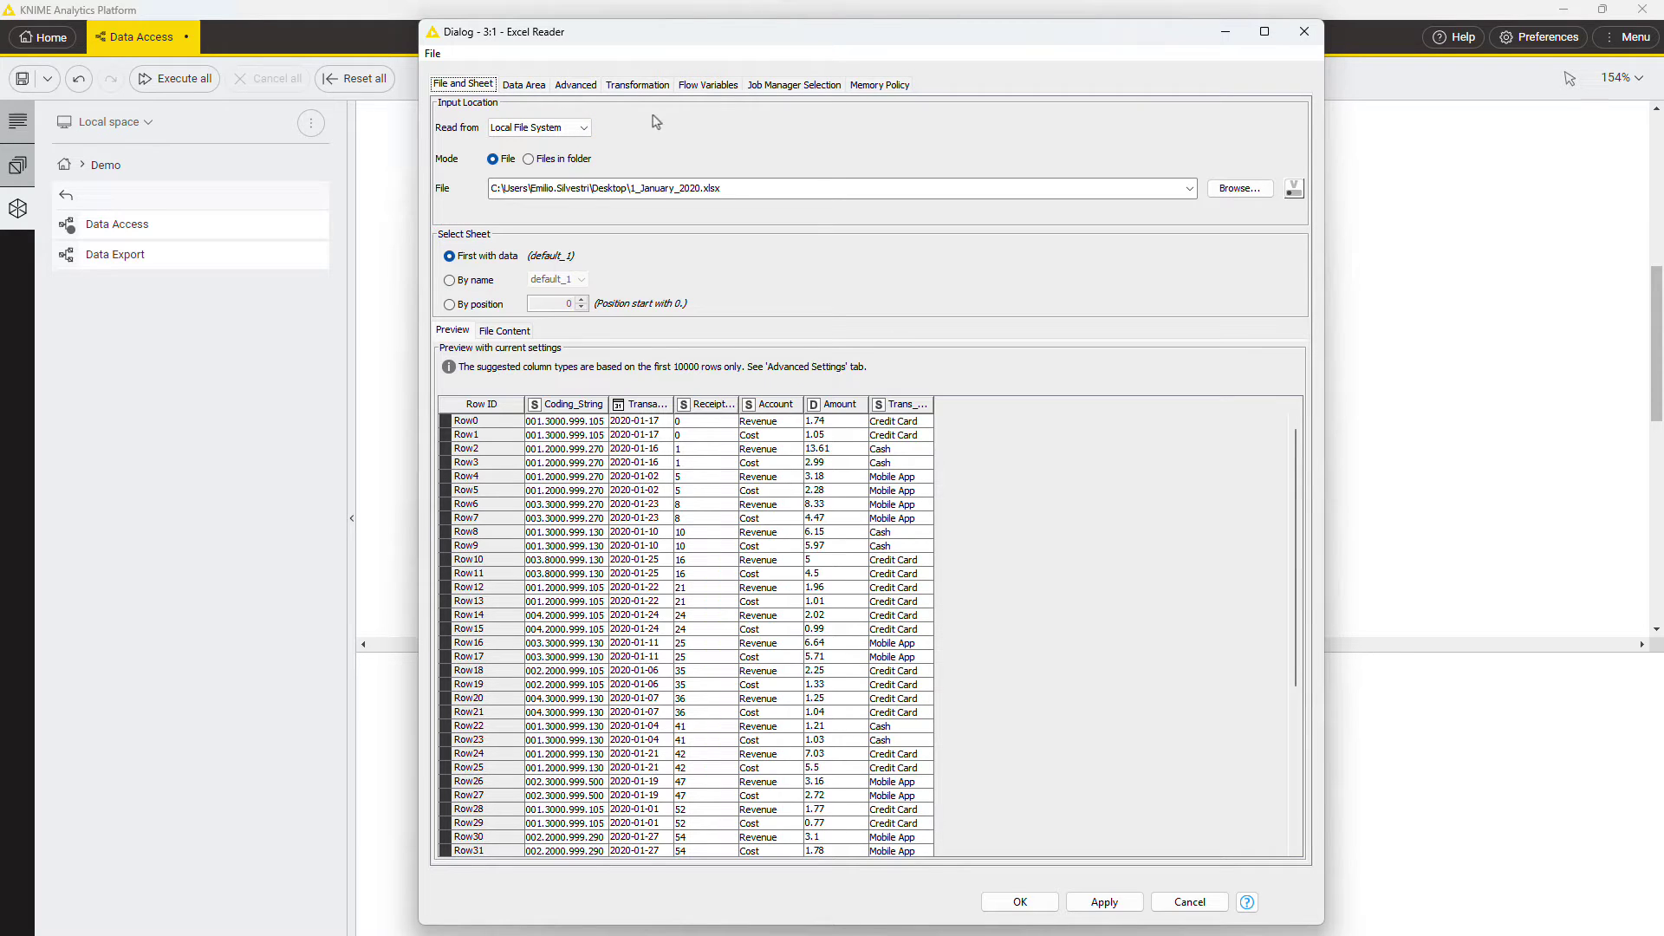
click(582, 128)
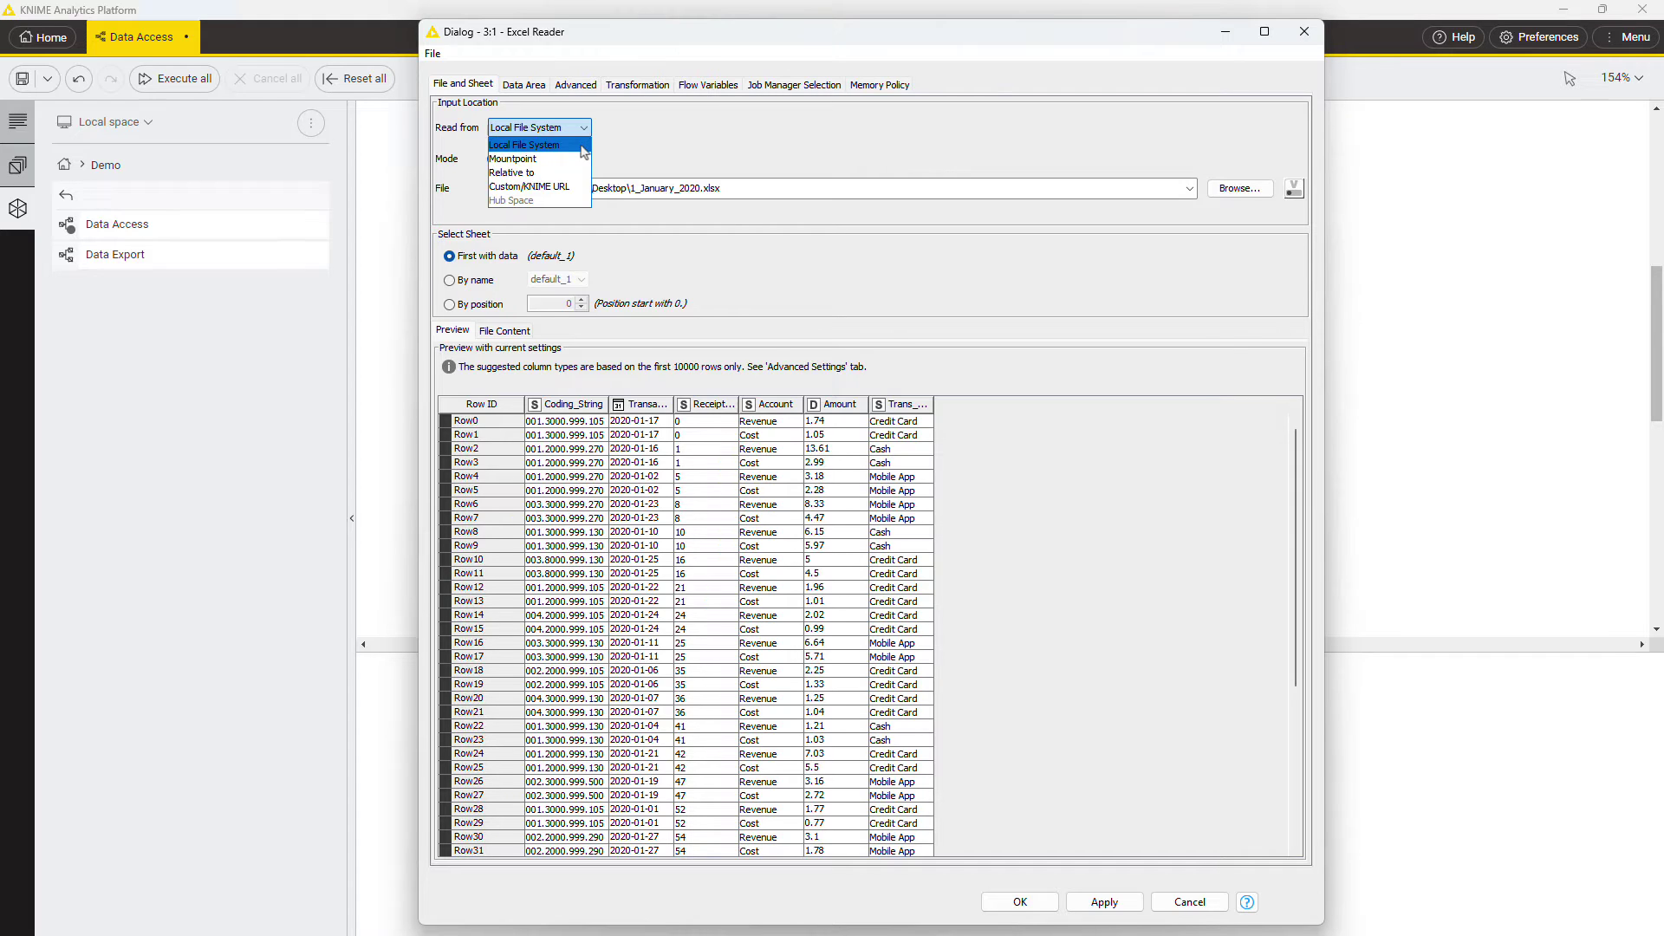
Step: Keep Local File System and select 1_January_2020.xlsx from the Desktop as the input file
click(583, 129)
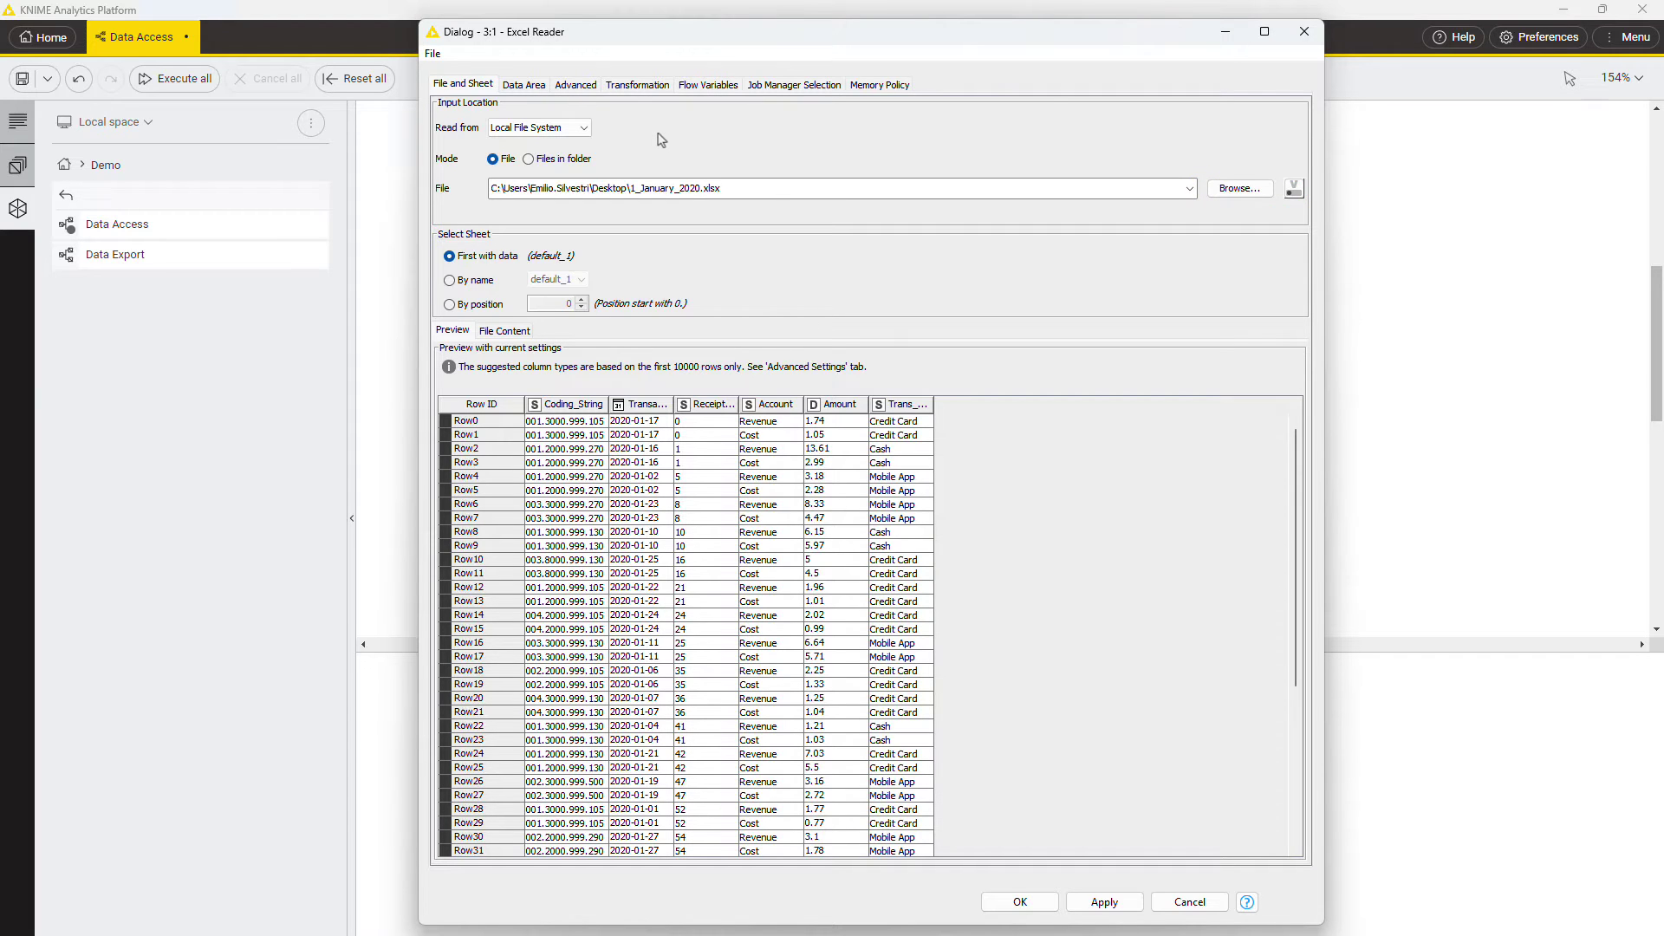
click(1227, 190)
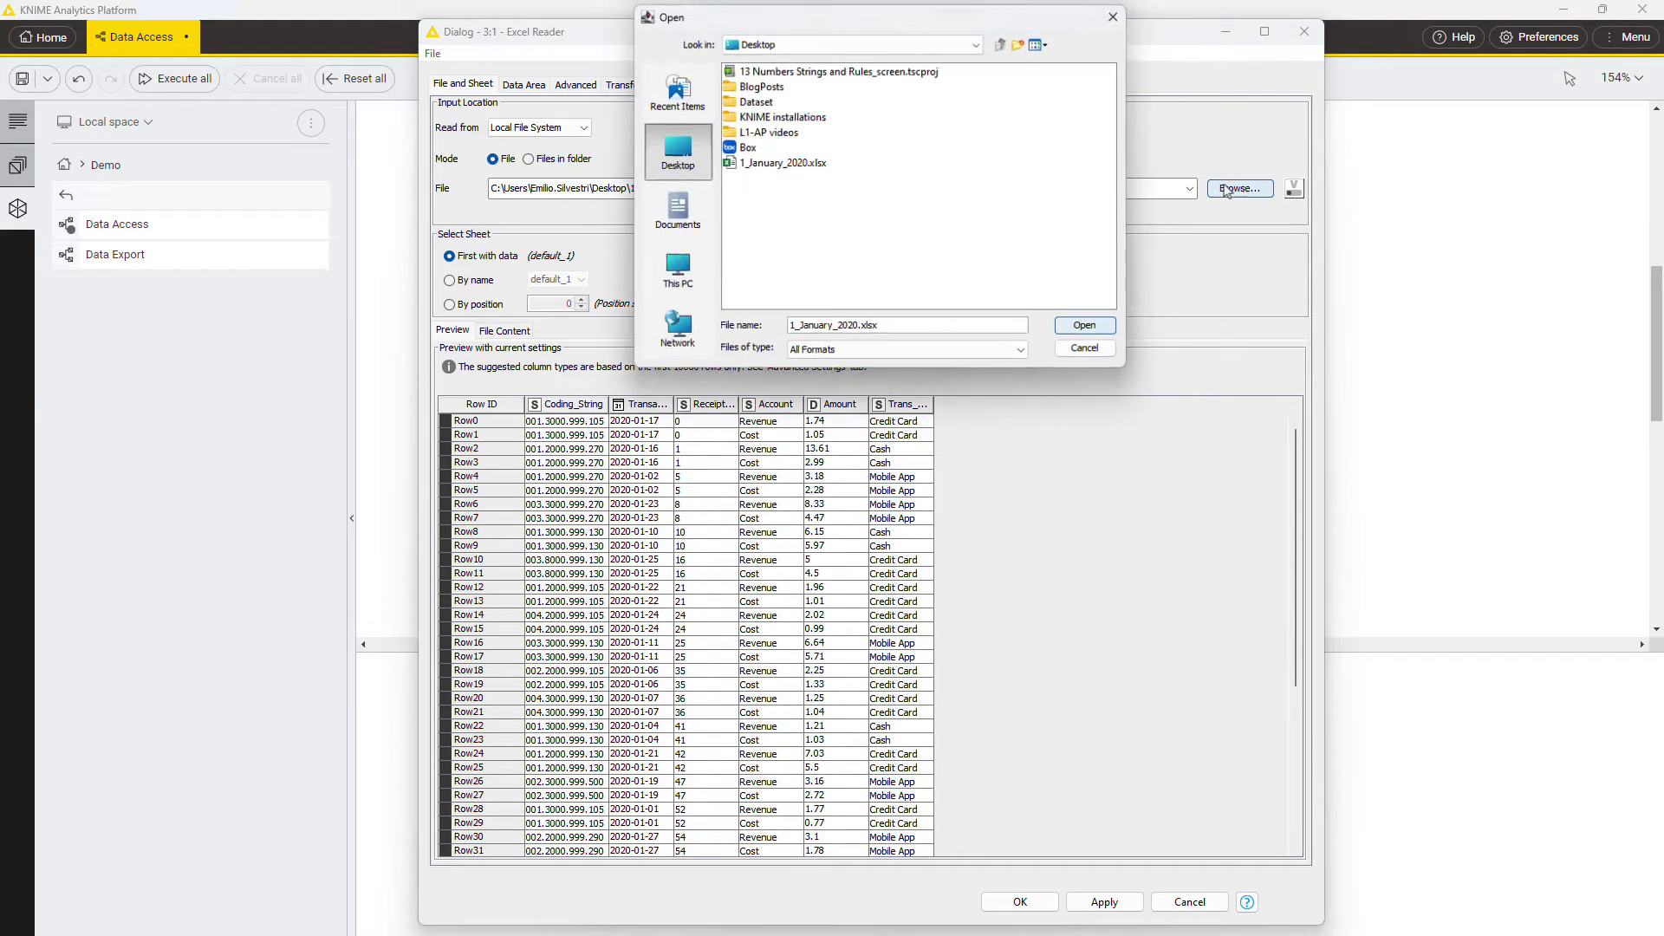
click(774, 165)
click(1087, 327)
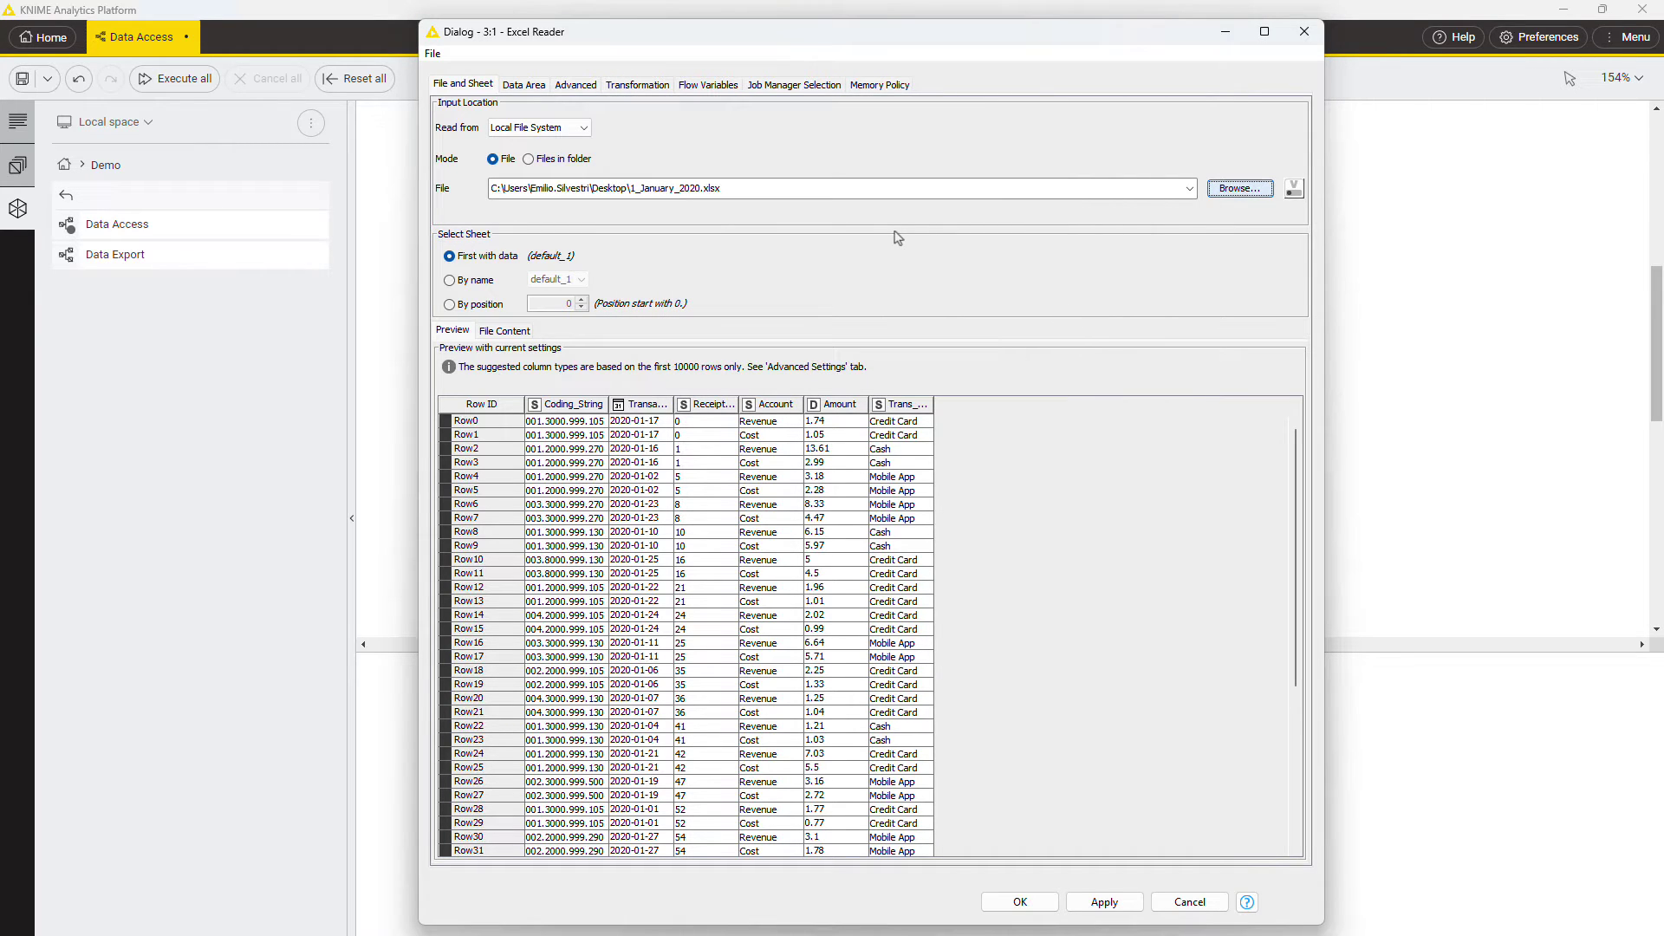
Step: Switch Read from to Mountpoint LOCAL and pick data/Real estate valuation data set.xlsx
click(582, 129)
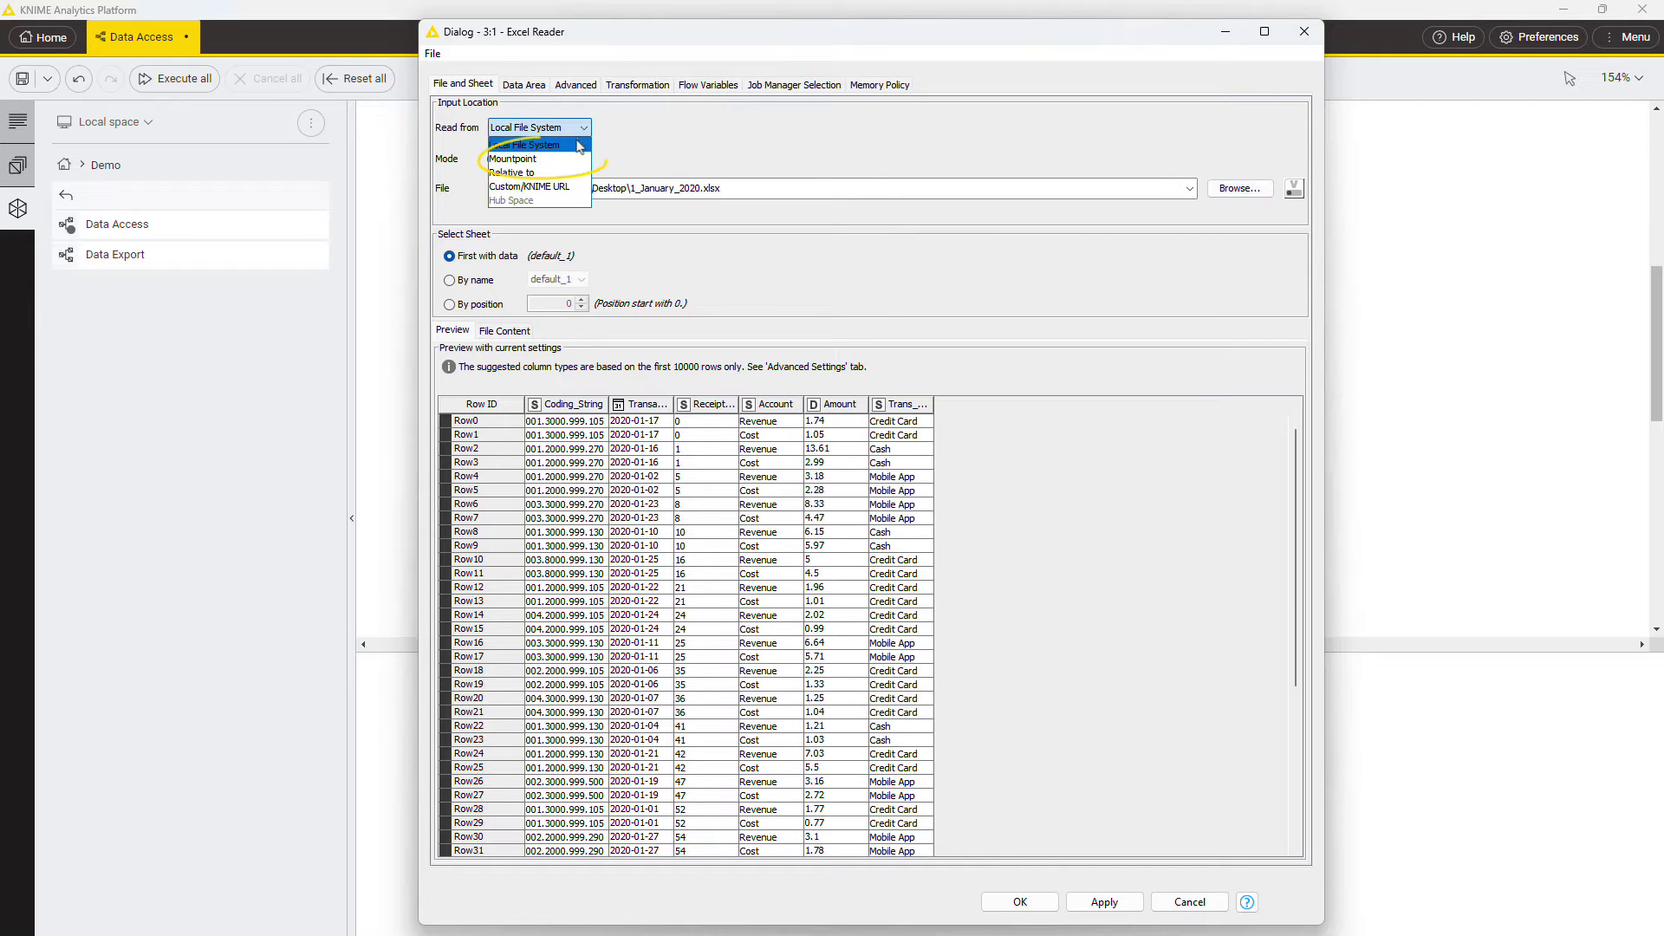
click(581, 160)
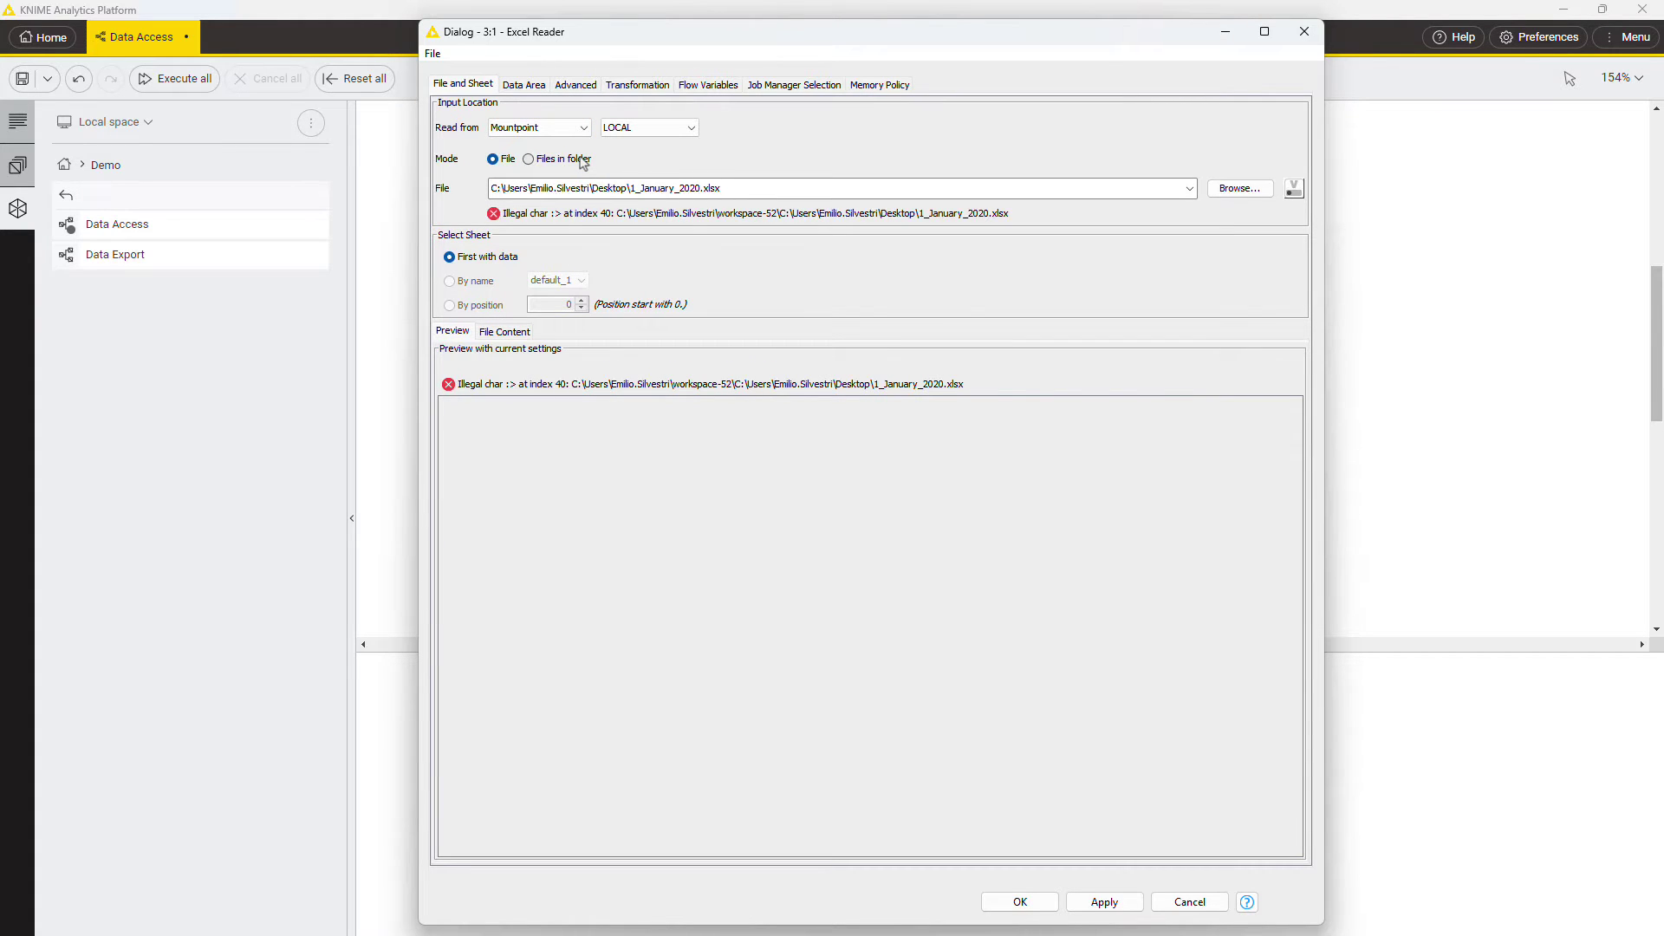
click(690, 132)
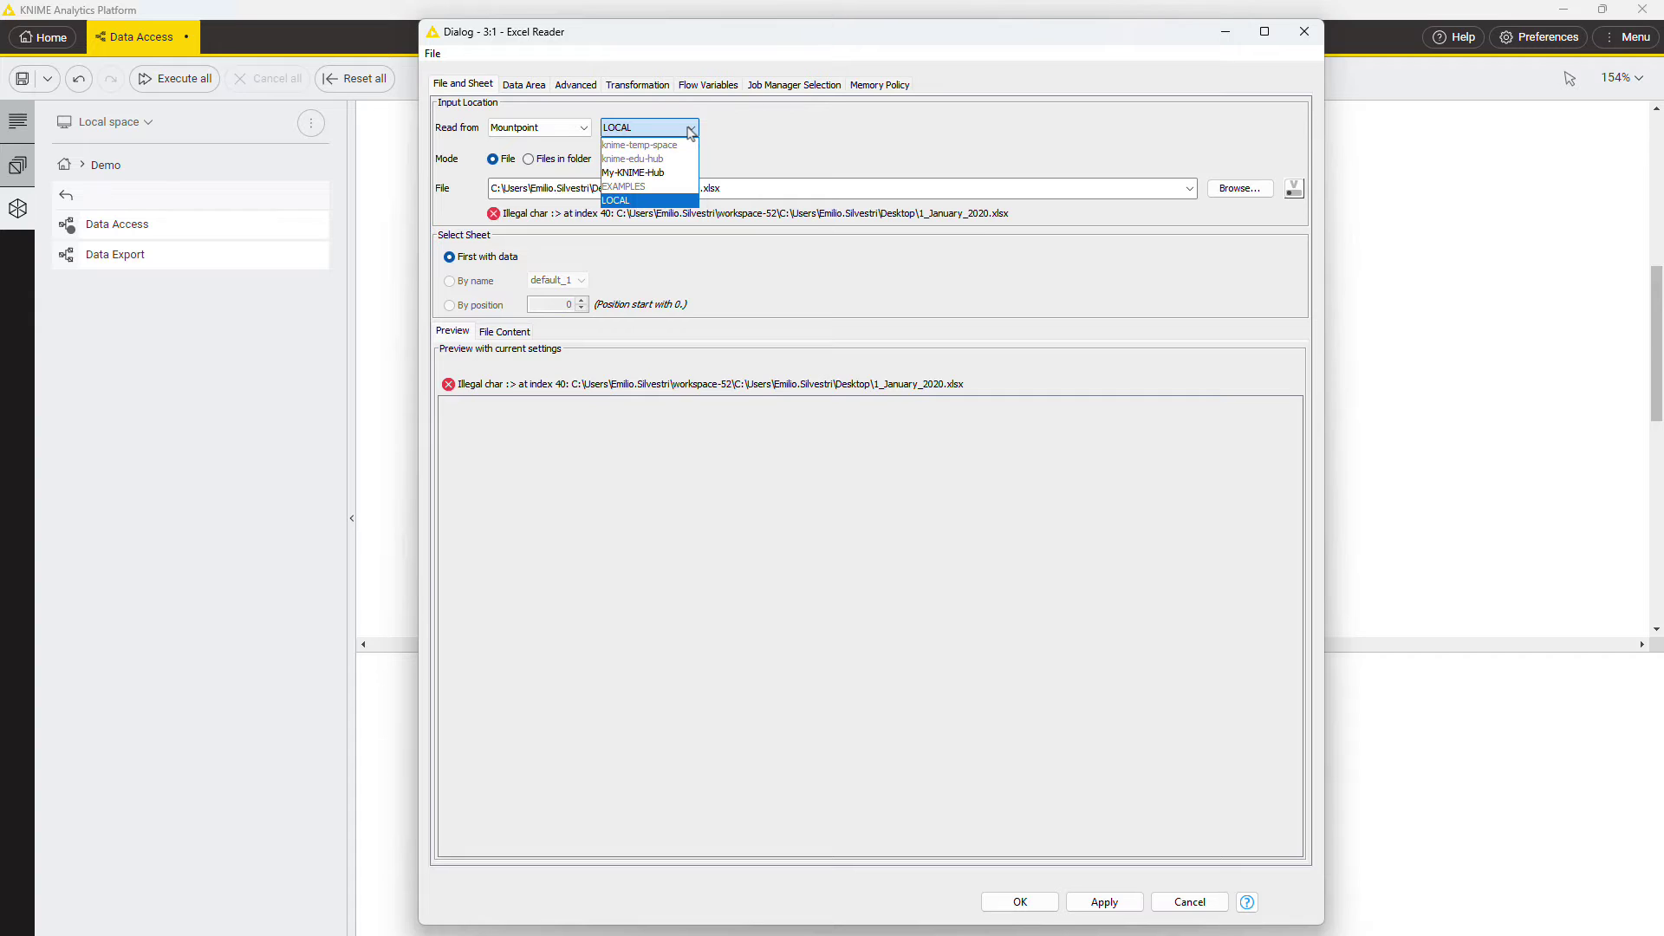
click(690, 132)
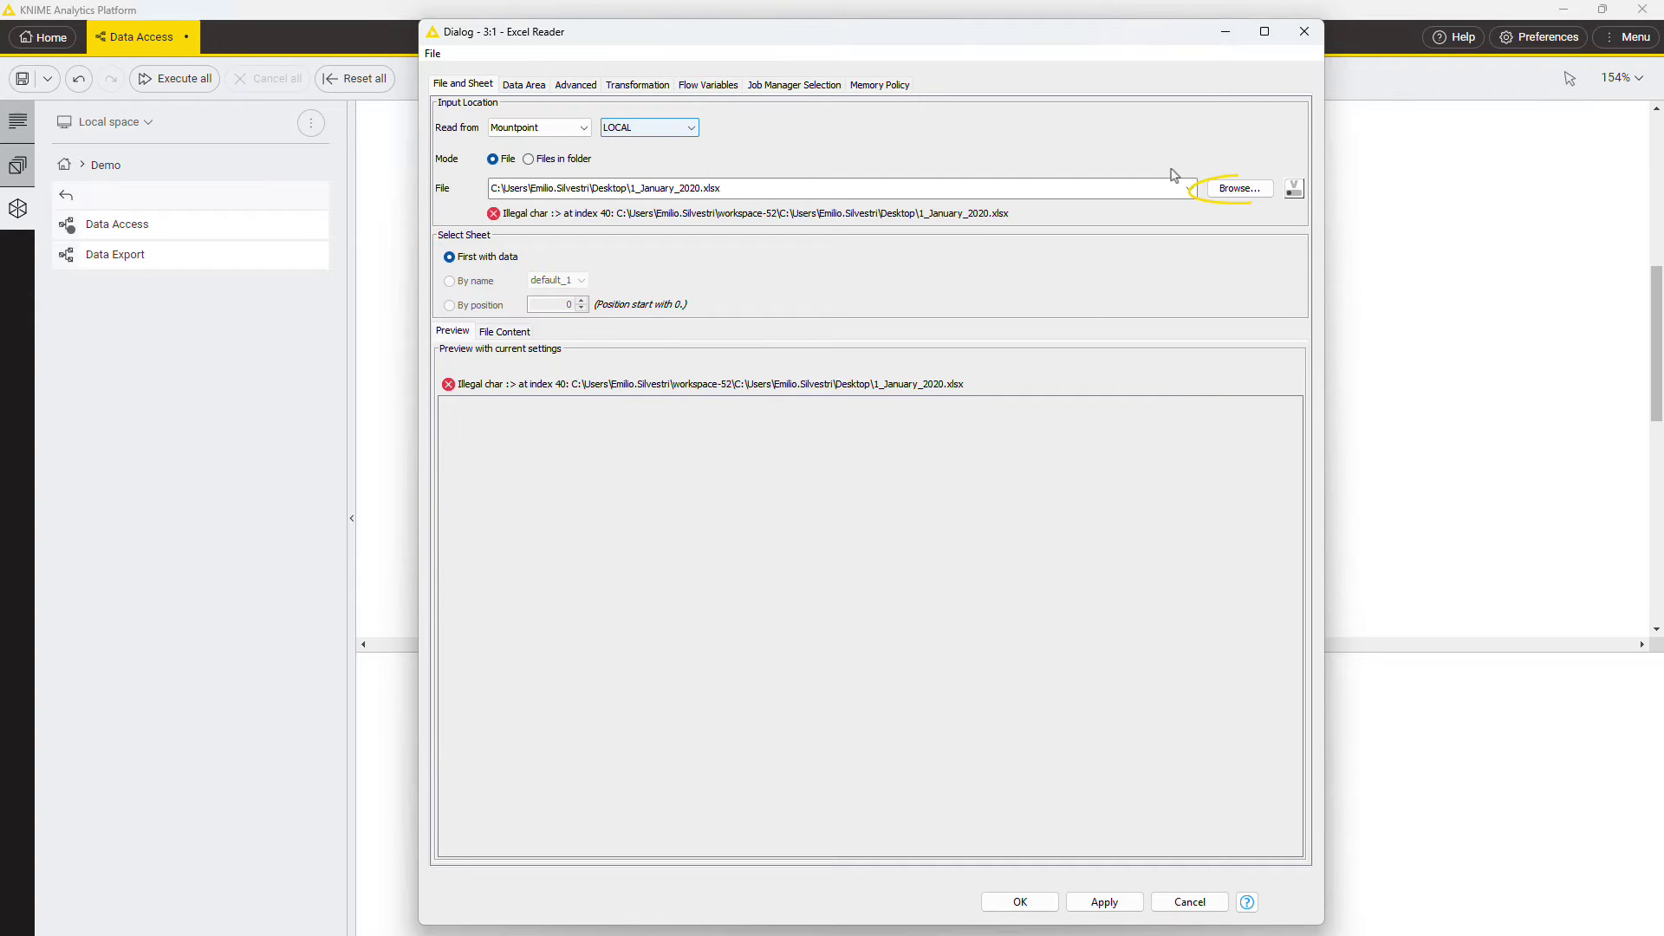
click(1235, 189)
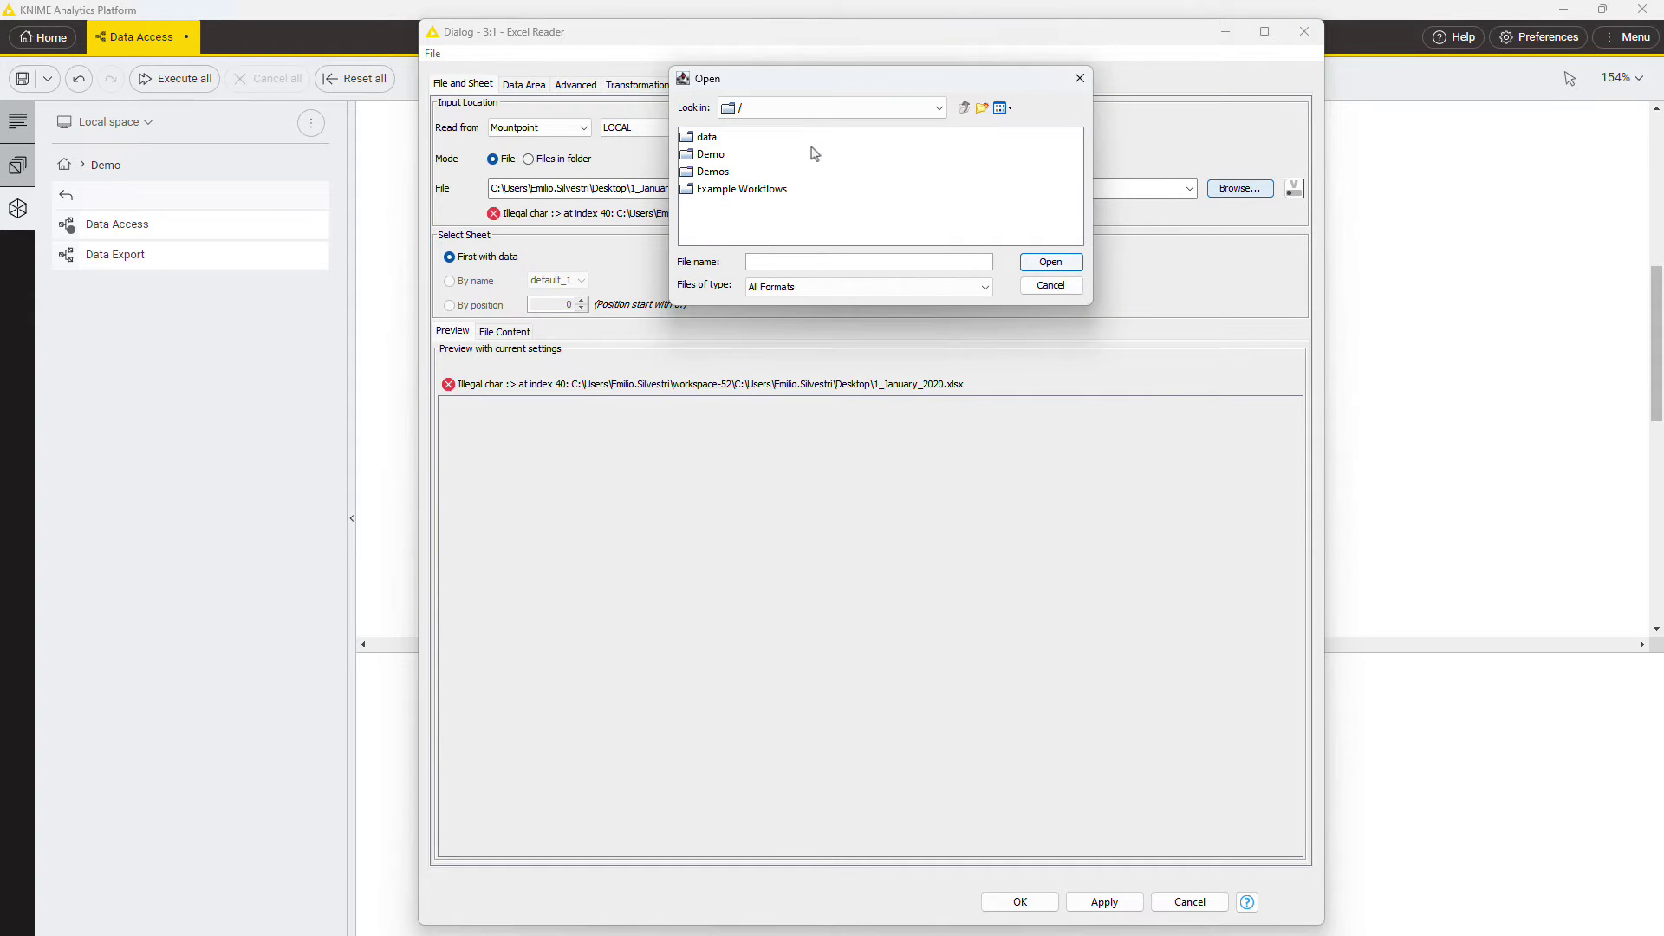
double_click(705, 137)
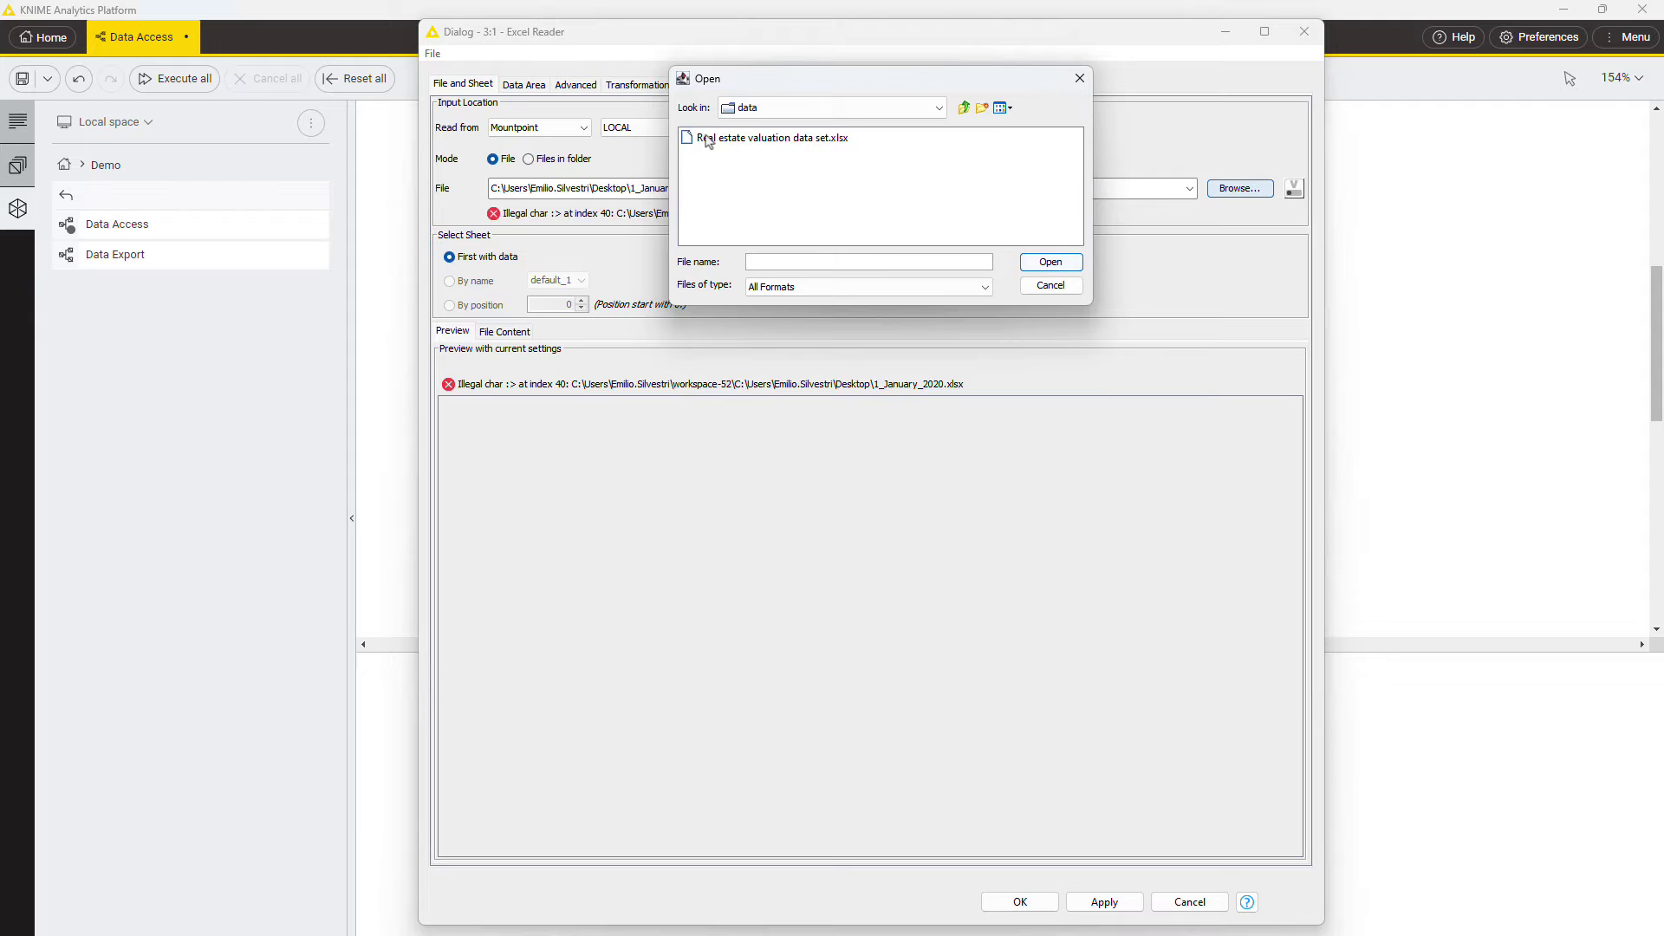
click(749, 139)
click(1067, 264)
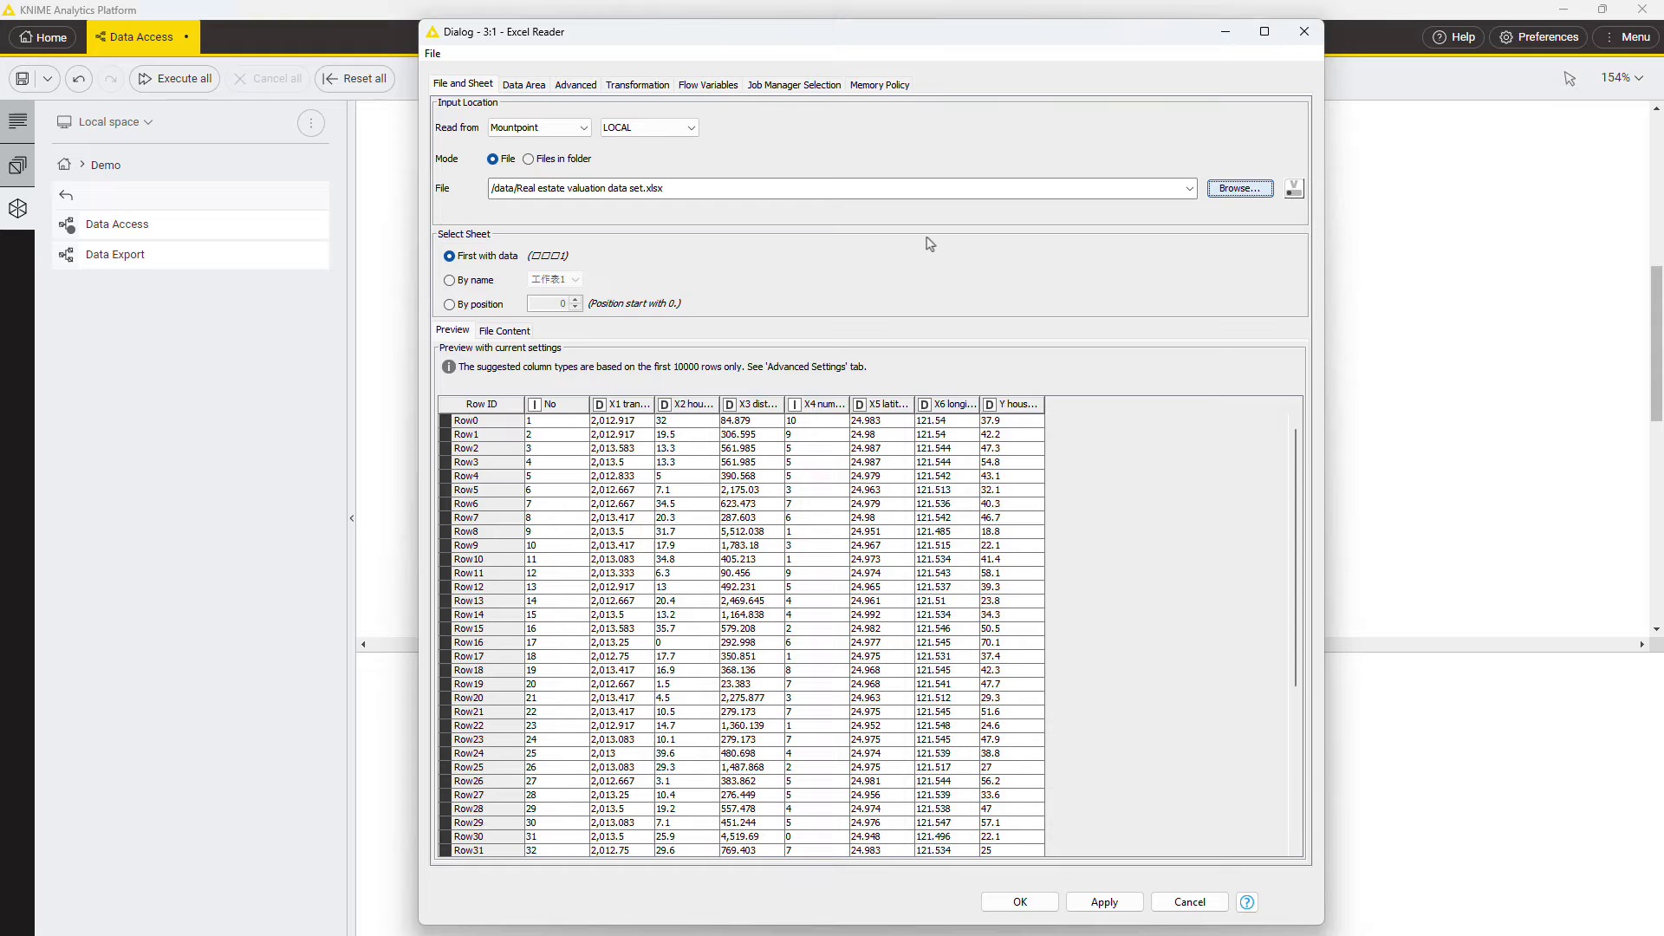
Step: Read Real estate valuation data set.xlsx via a path relative to the current mountpoint
click(582, 128)
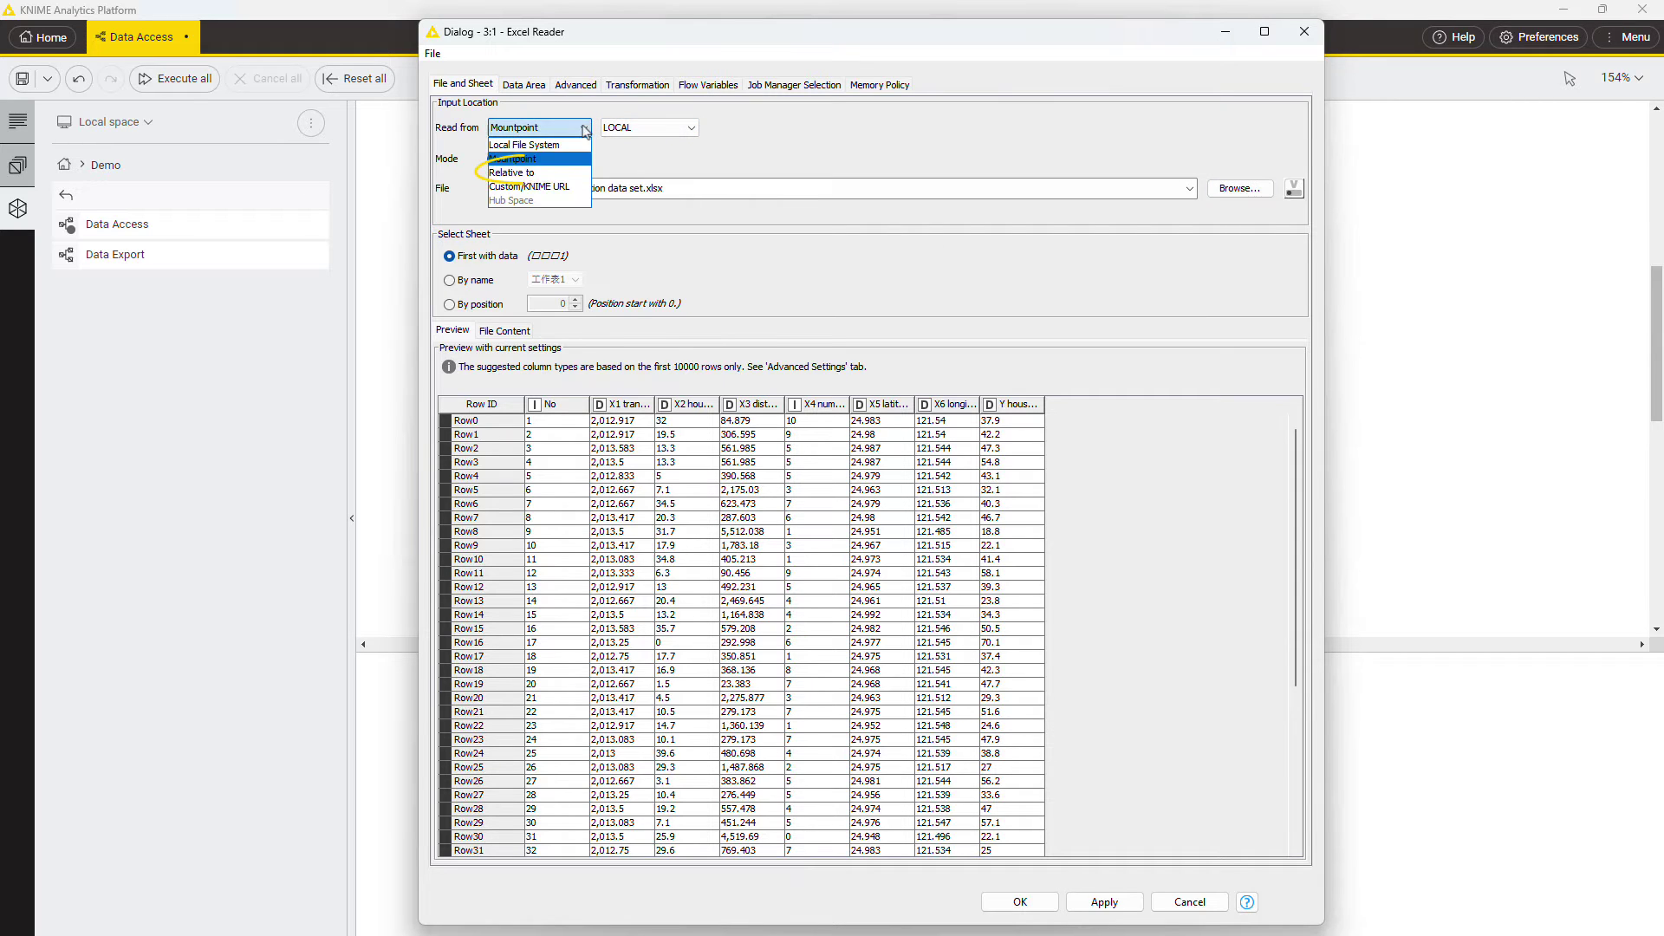
click(580, 172)
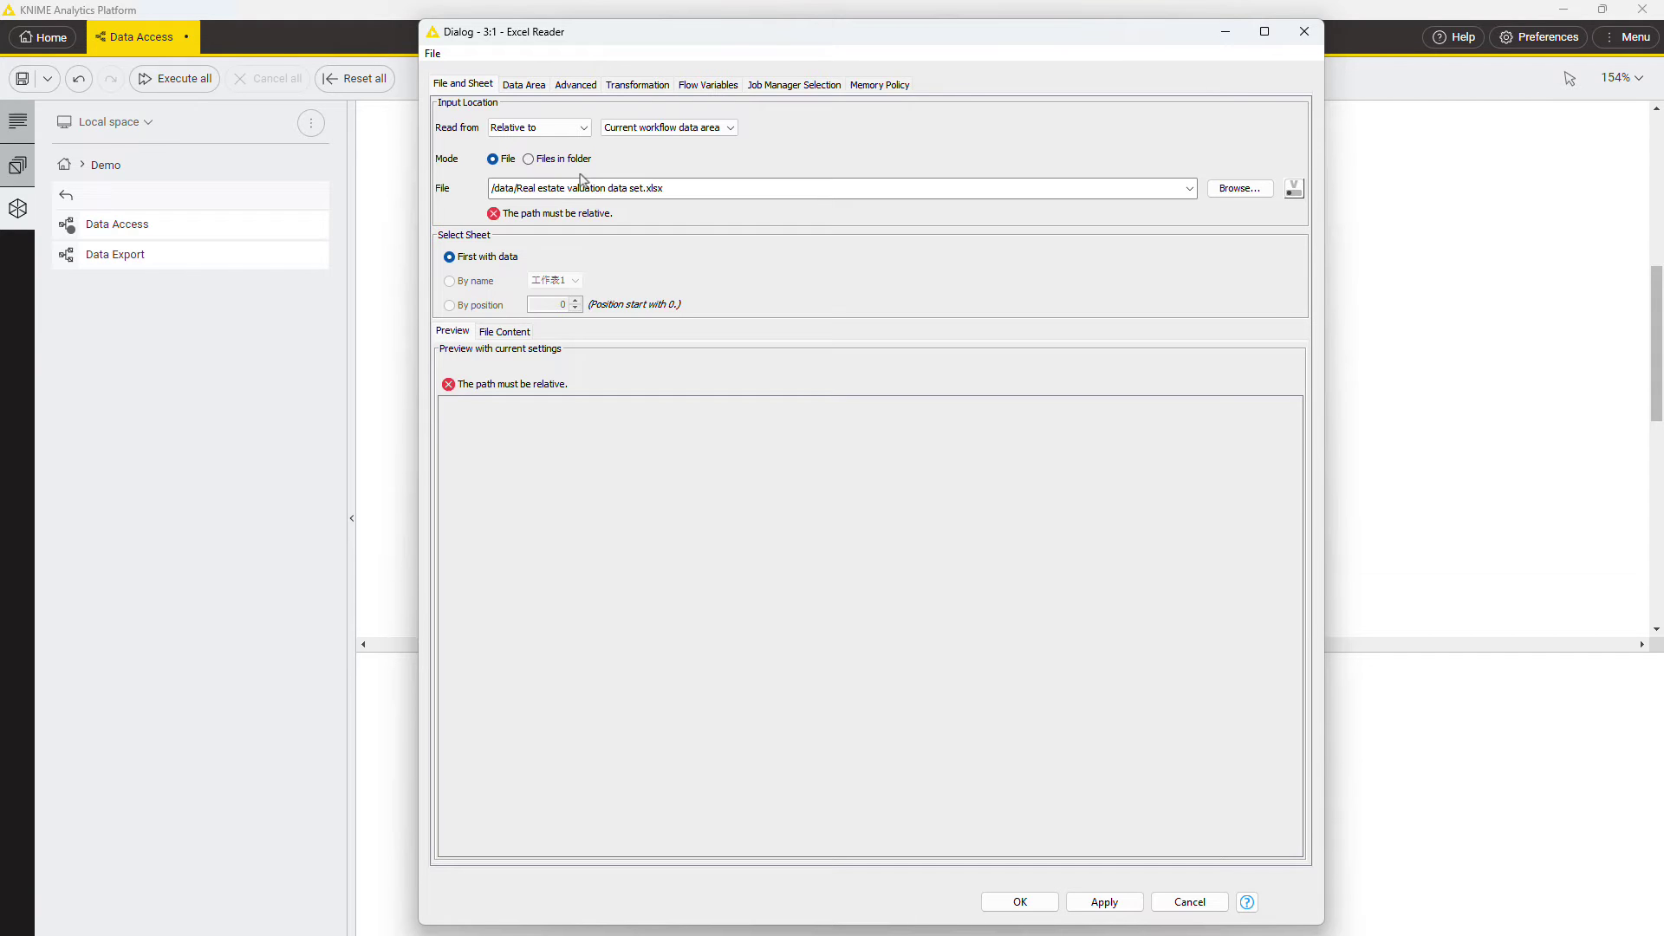
click(670, 127)
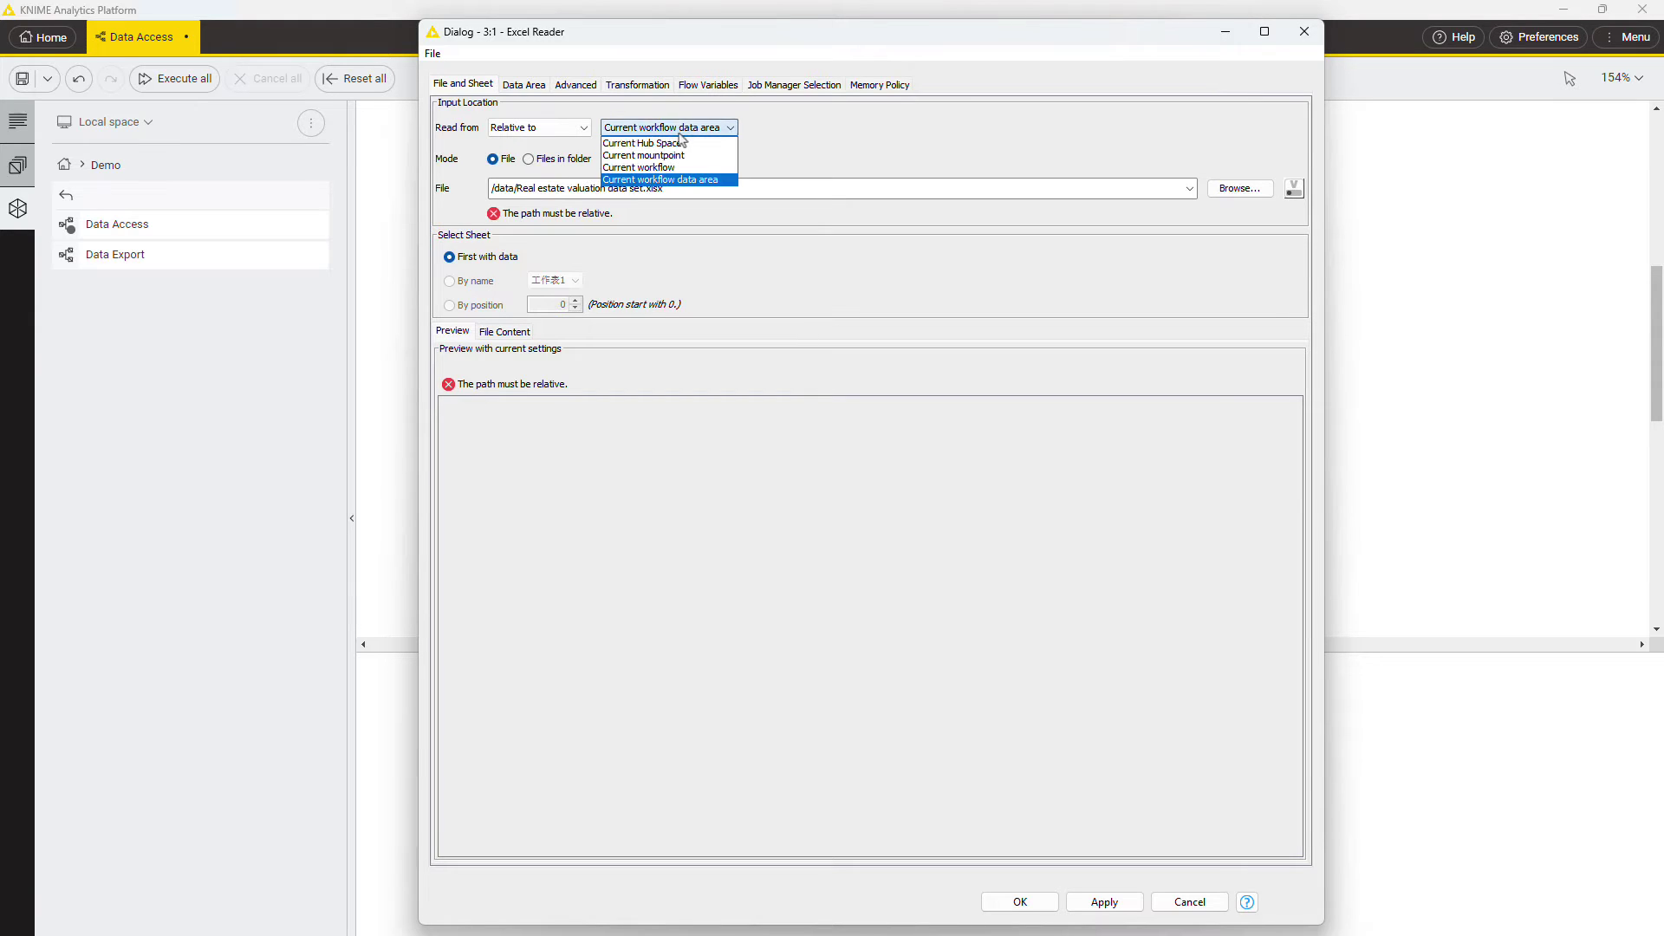
click(687, 156)
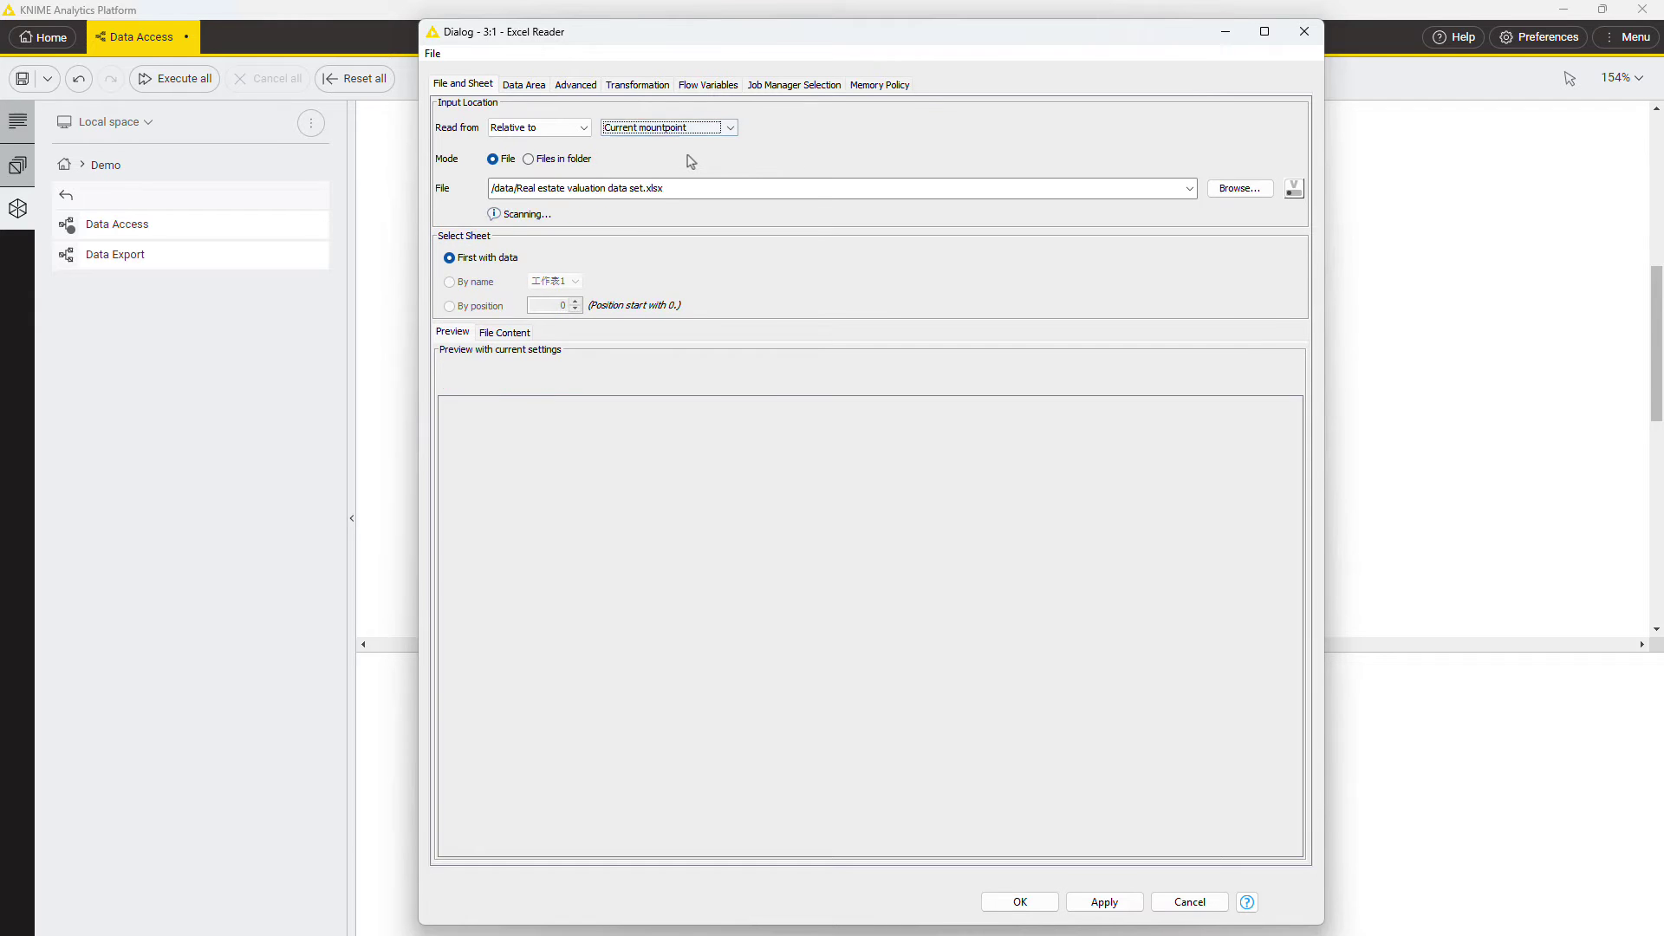
click(1239, 187)
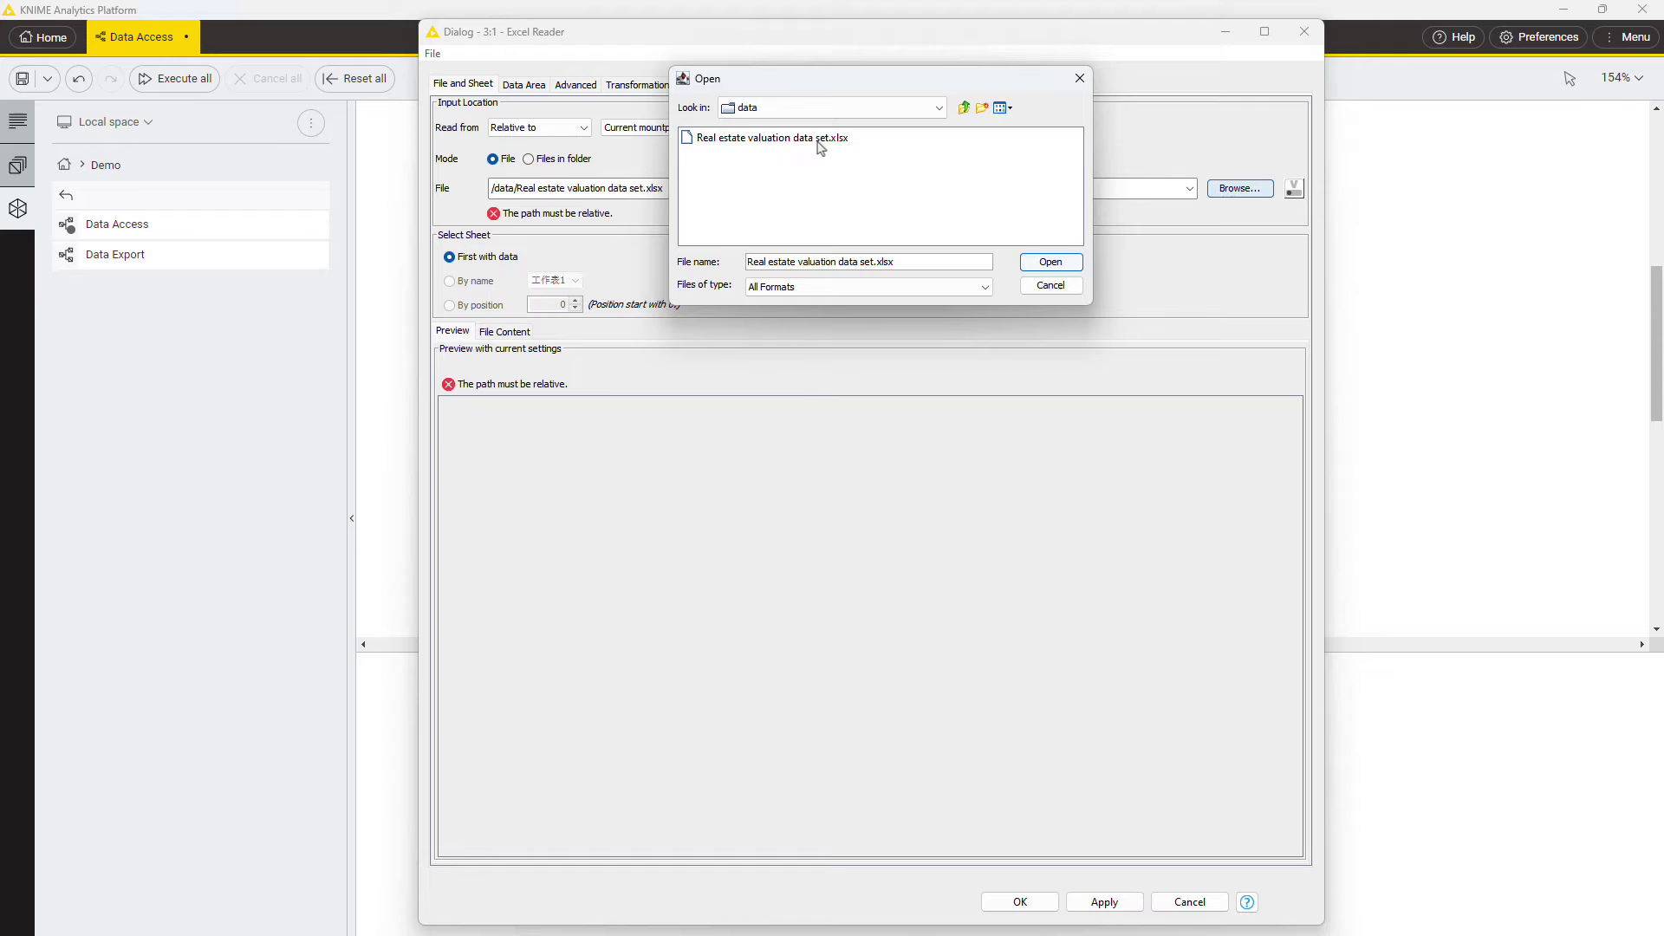
click(821, 143)
click(1050, 262)
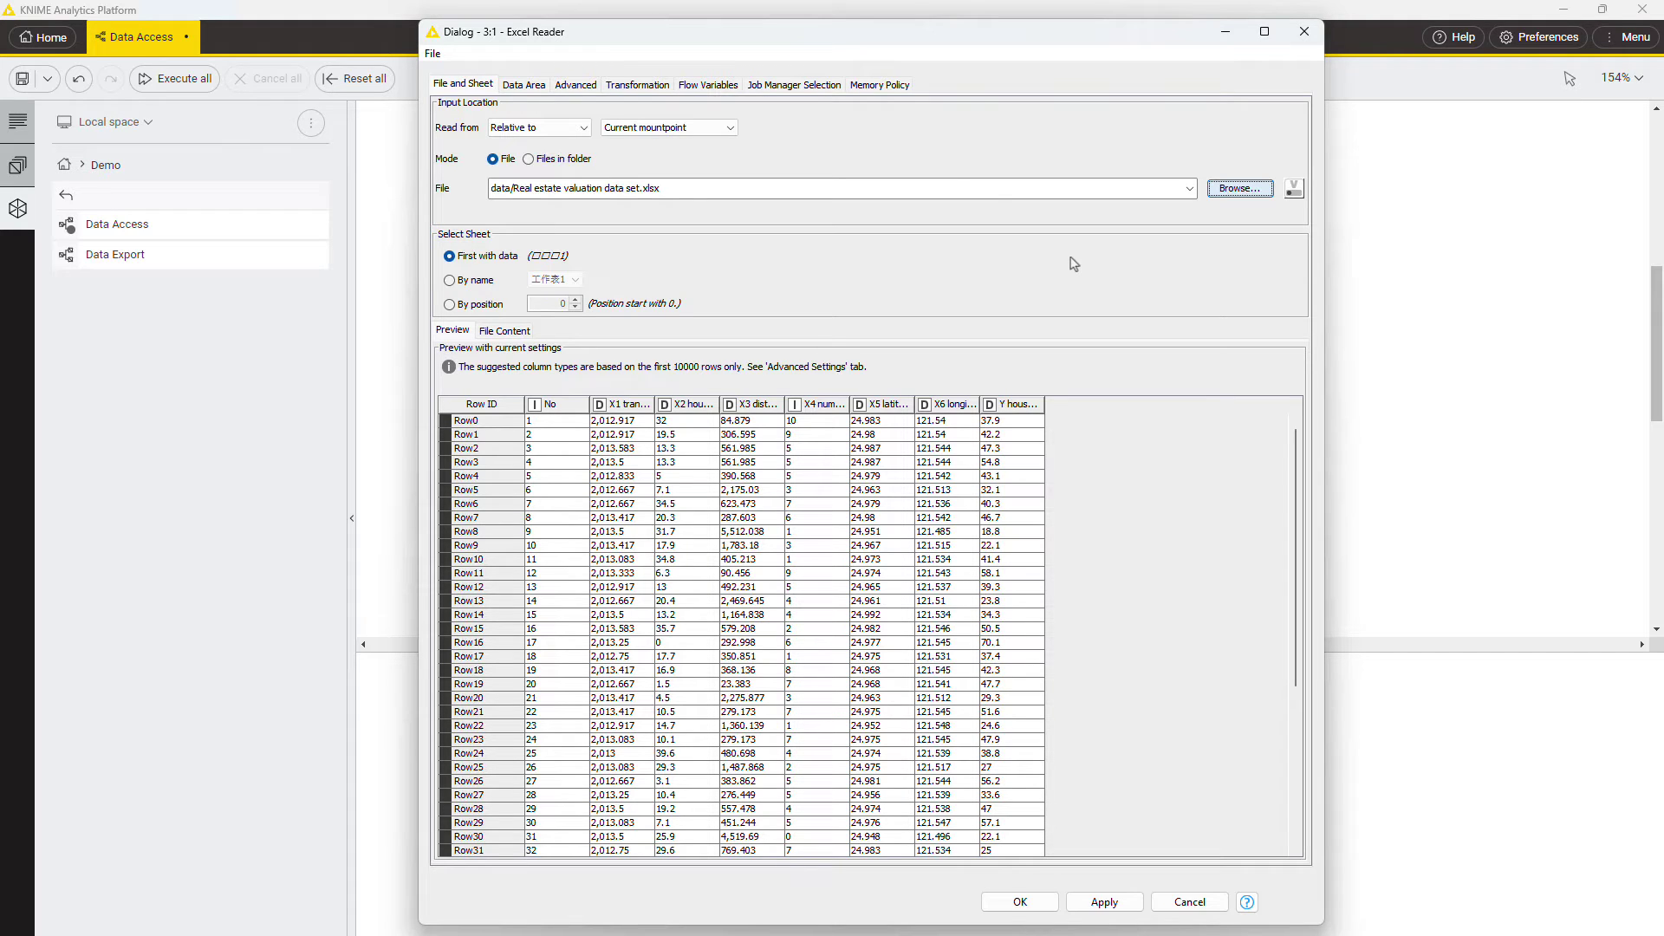
Step: Make the path relative to the current workflow and select multiple_files/1_January_2020.xlsx
click(728, 127)
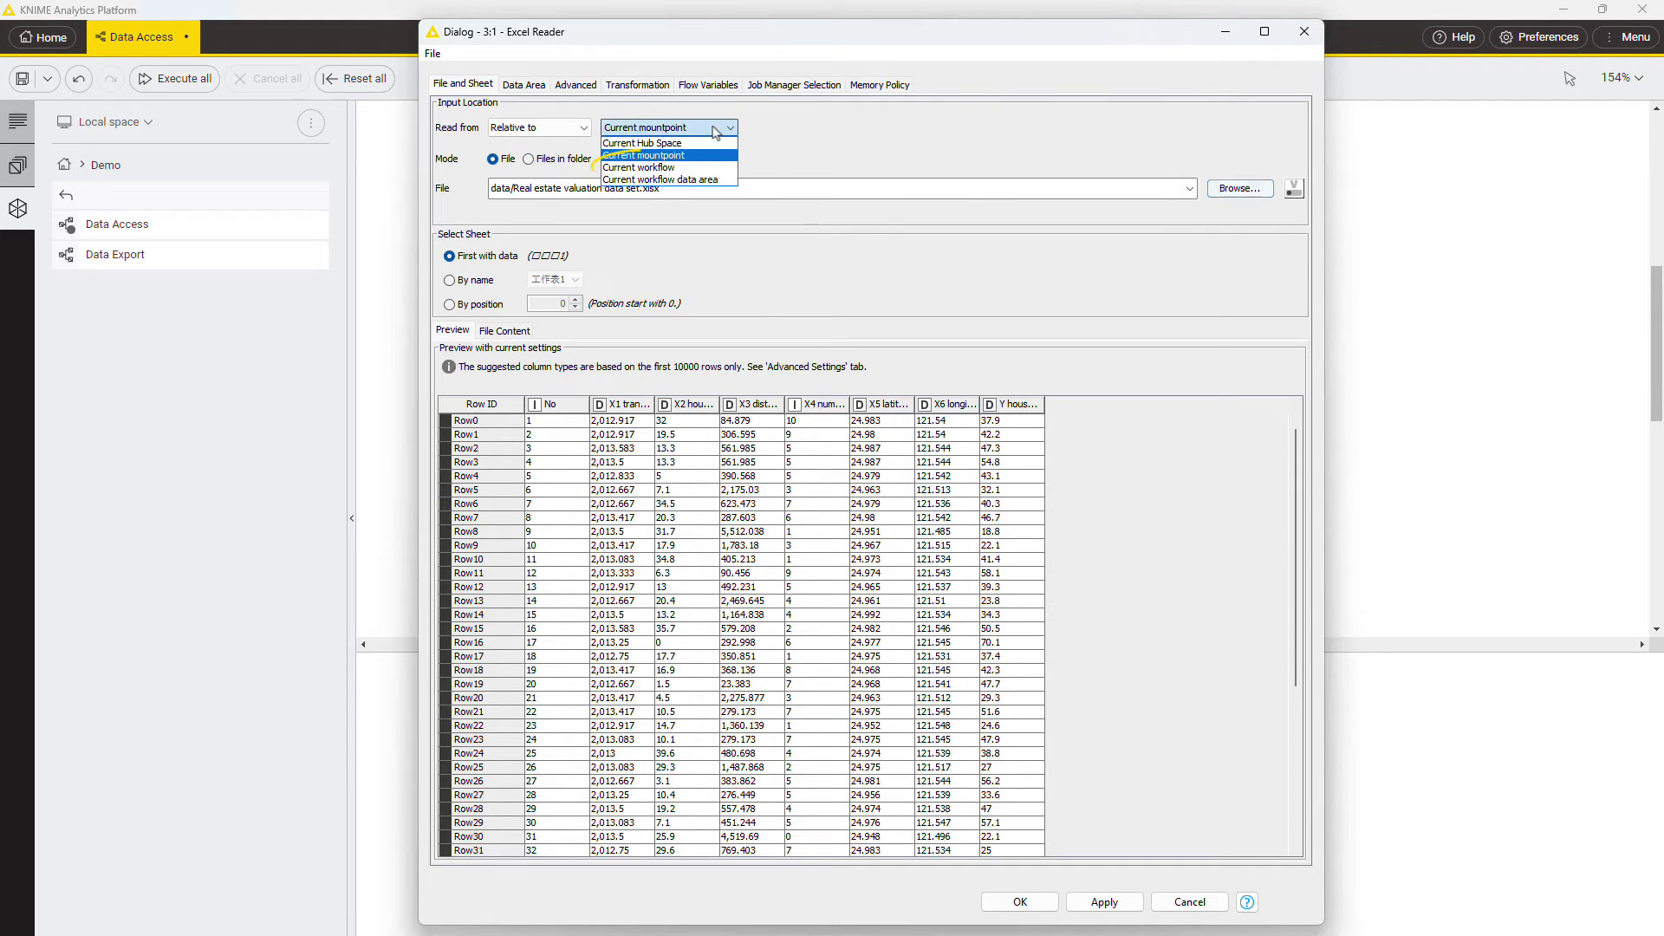
click(722, 169)
click(1242, 189)
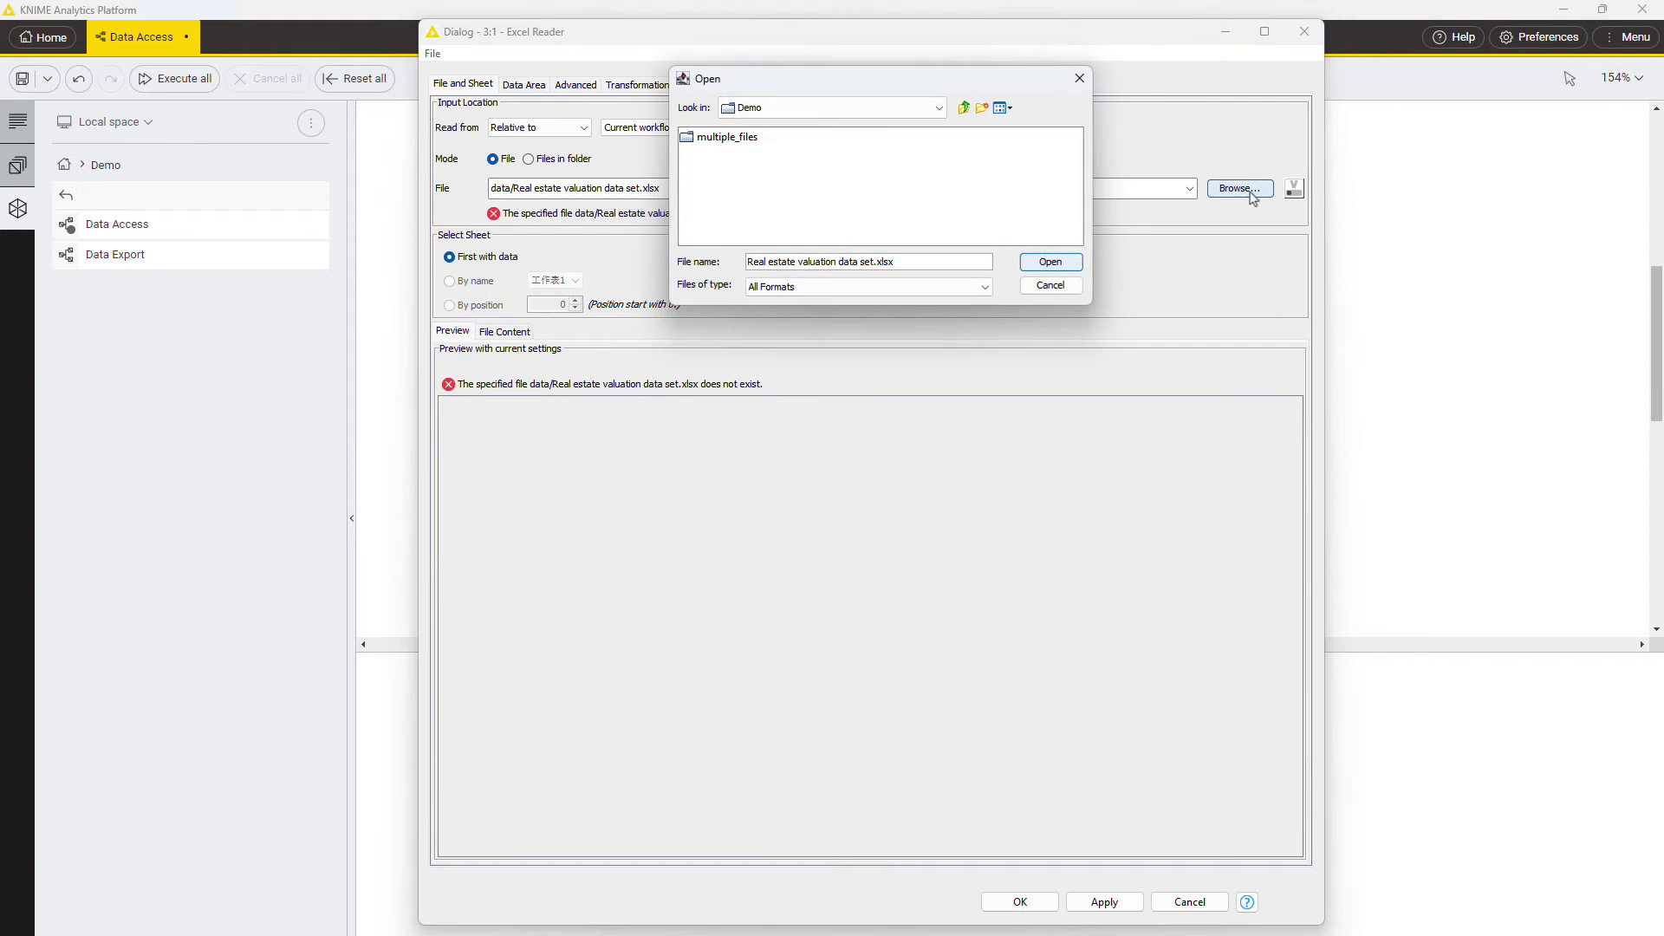
double_click(753, 145)
click(762, 141)
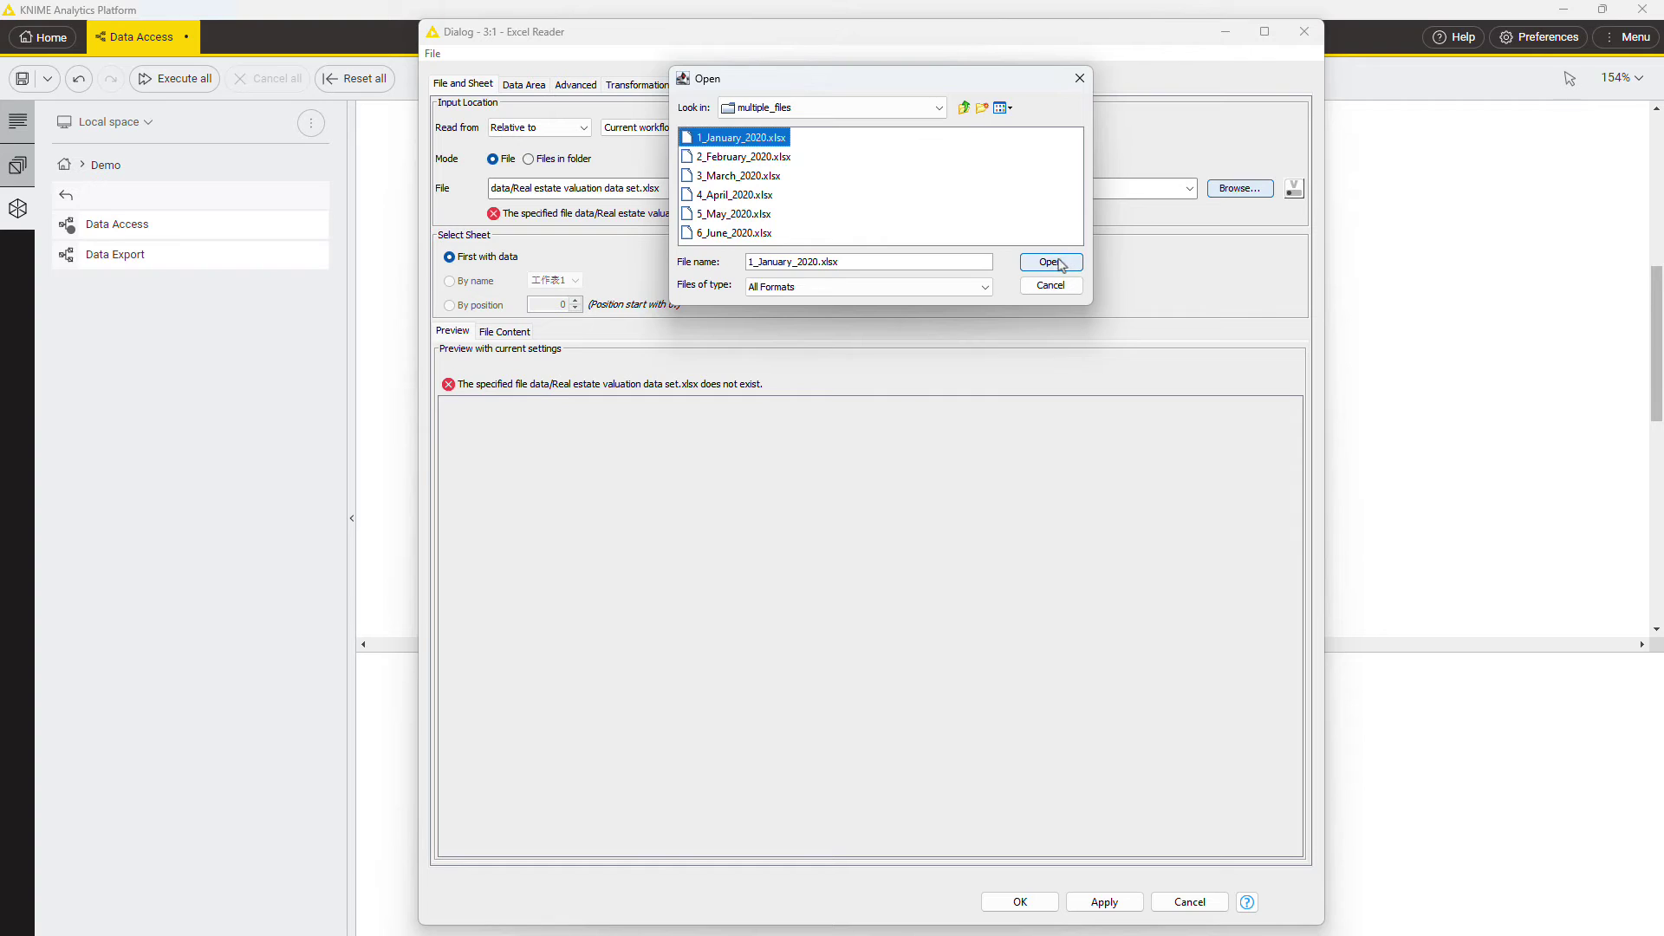
click(1050, 263)
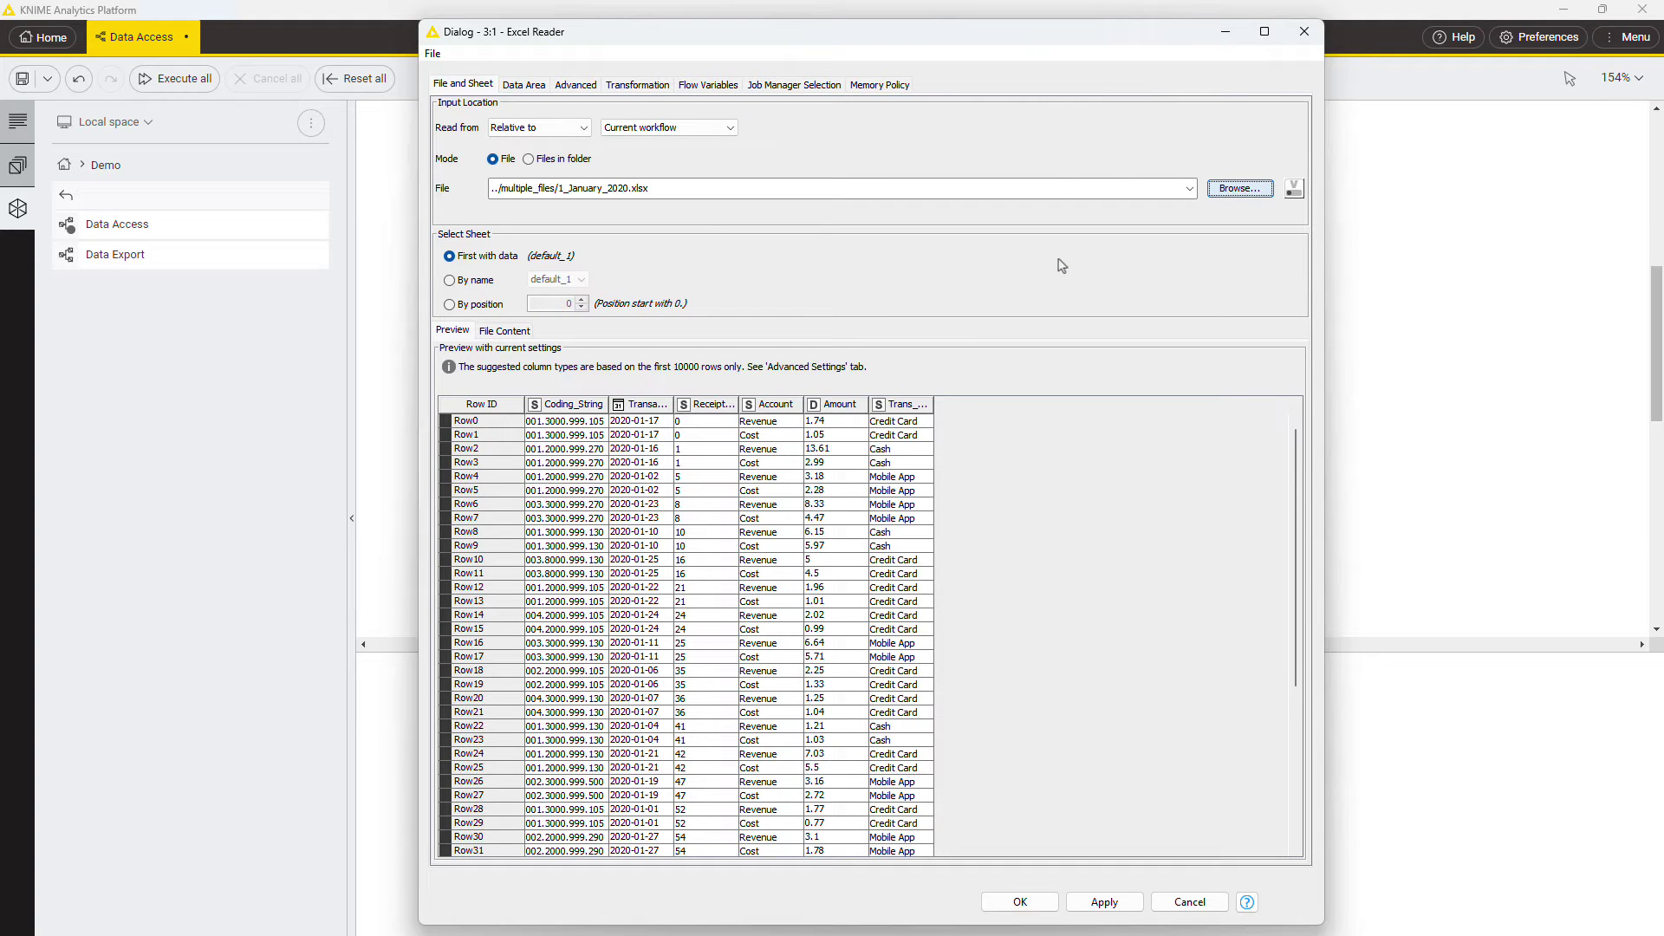
Step: Read 1_January_2020.xlsx relative to the workflow data area, then switch to File Explorer
click(723, 127)
click(720, 179)
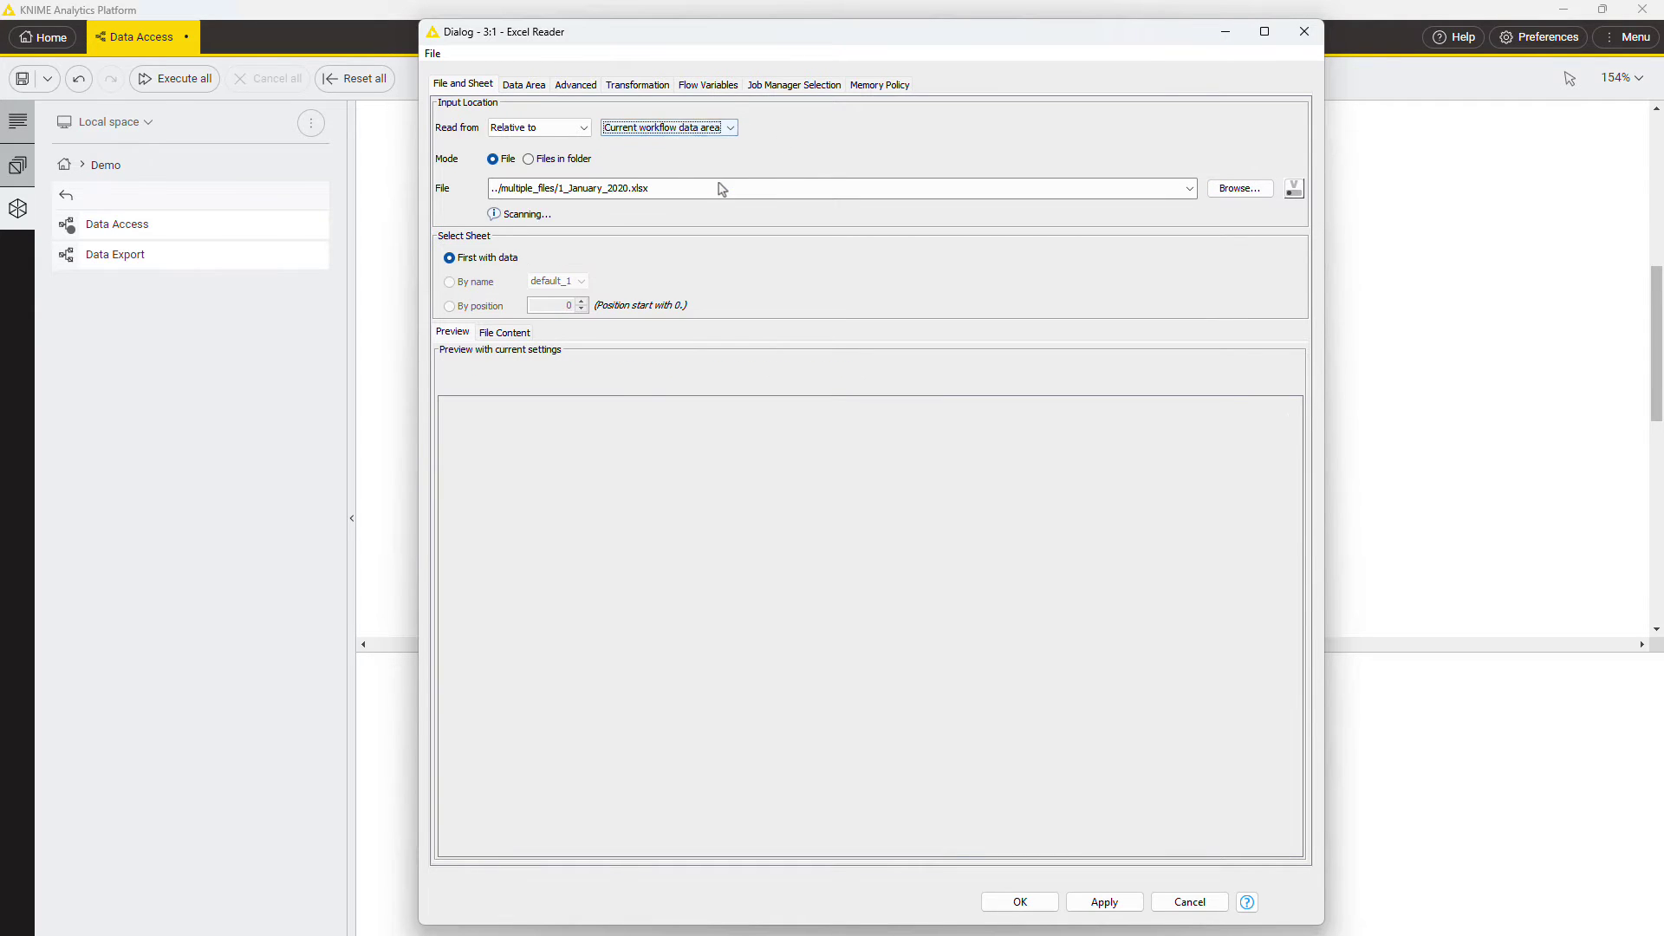
click(1235, 191)
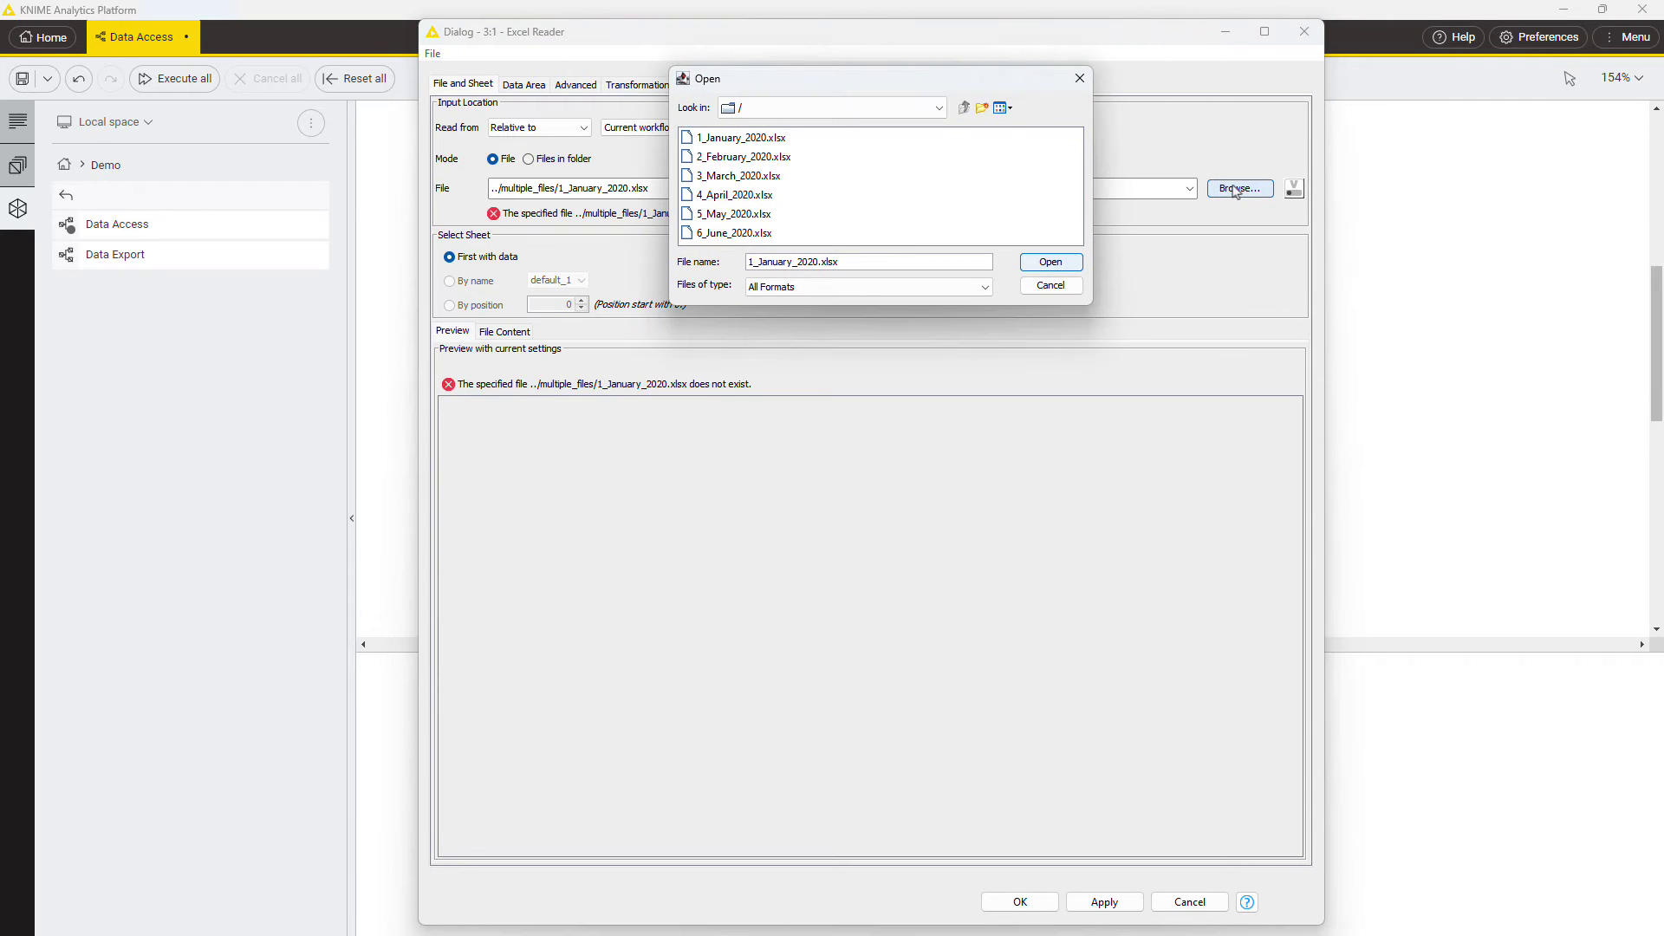
click(753, 138)
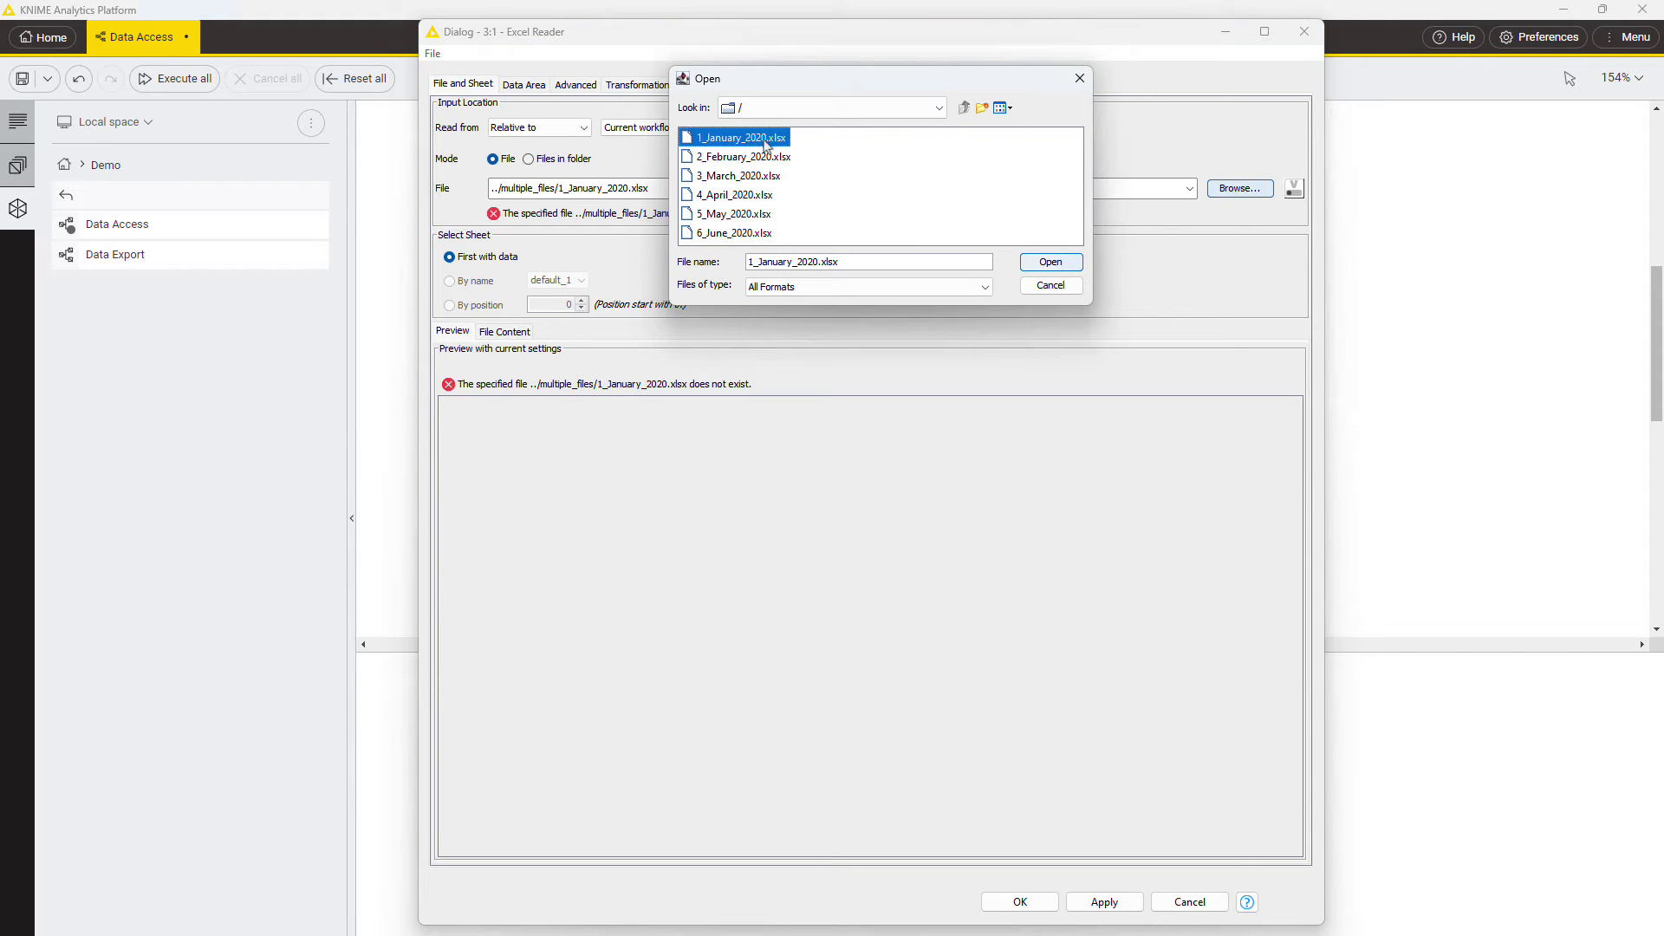
click(1039, 261)
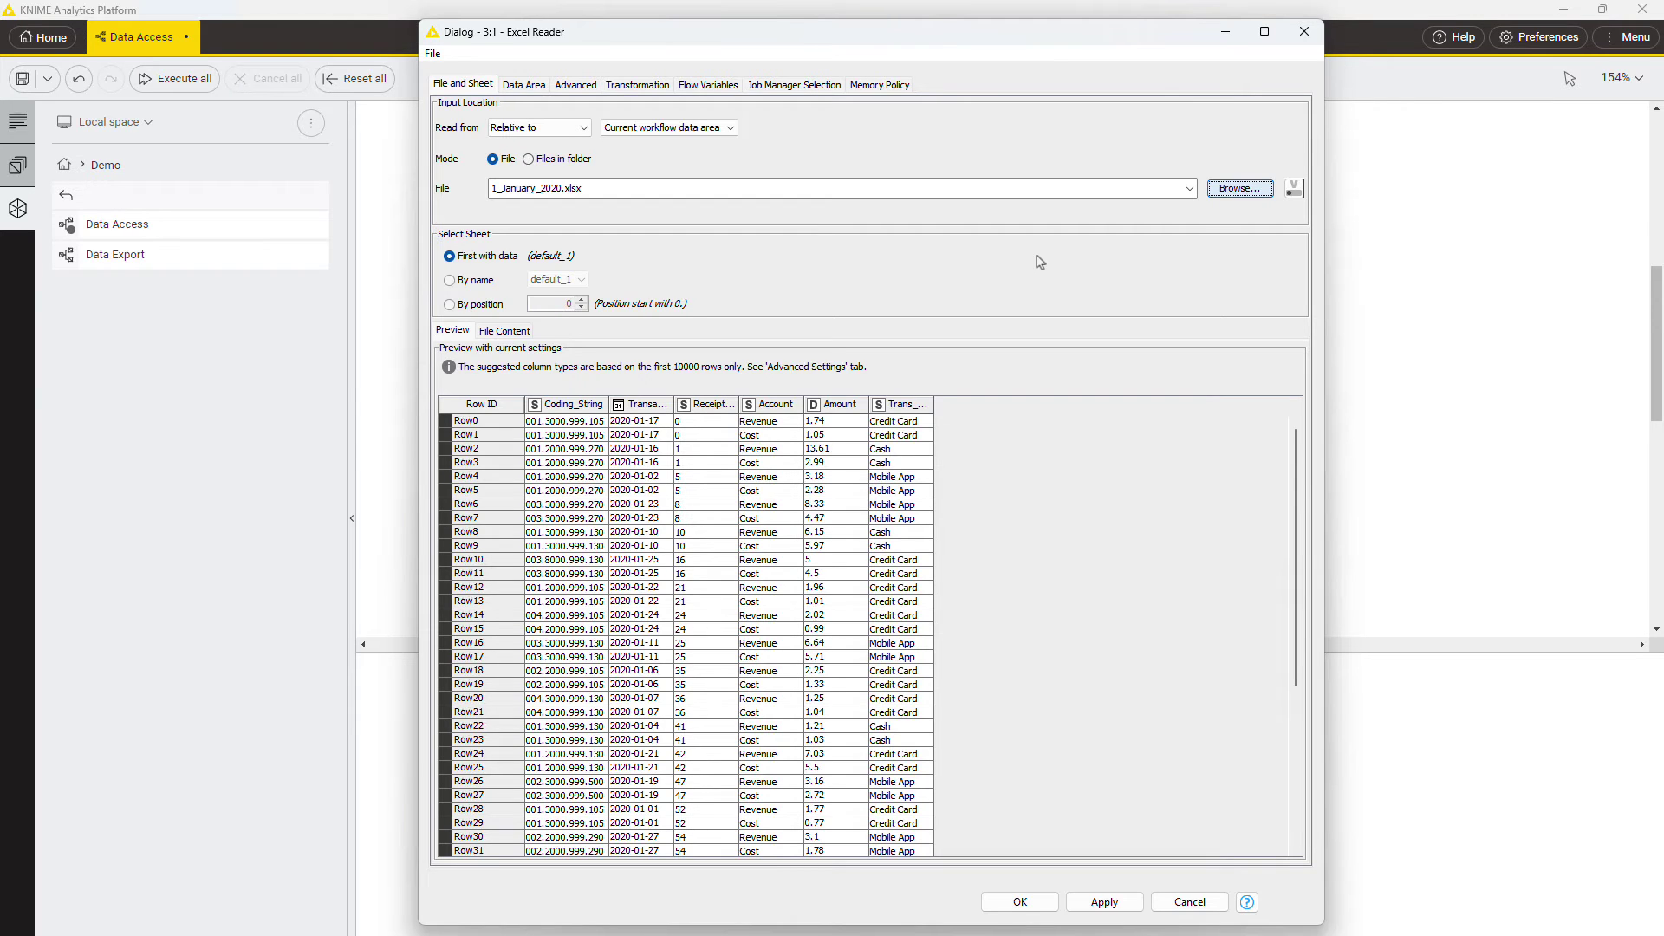
key(alt+Tab)
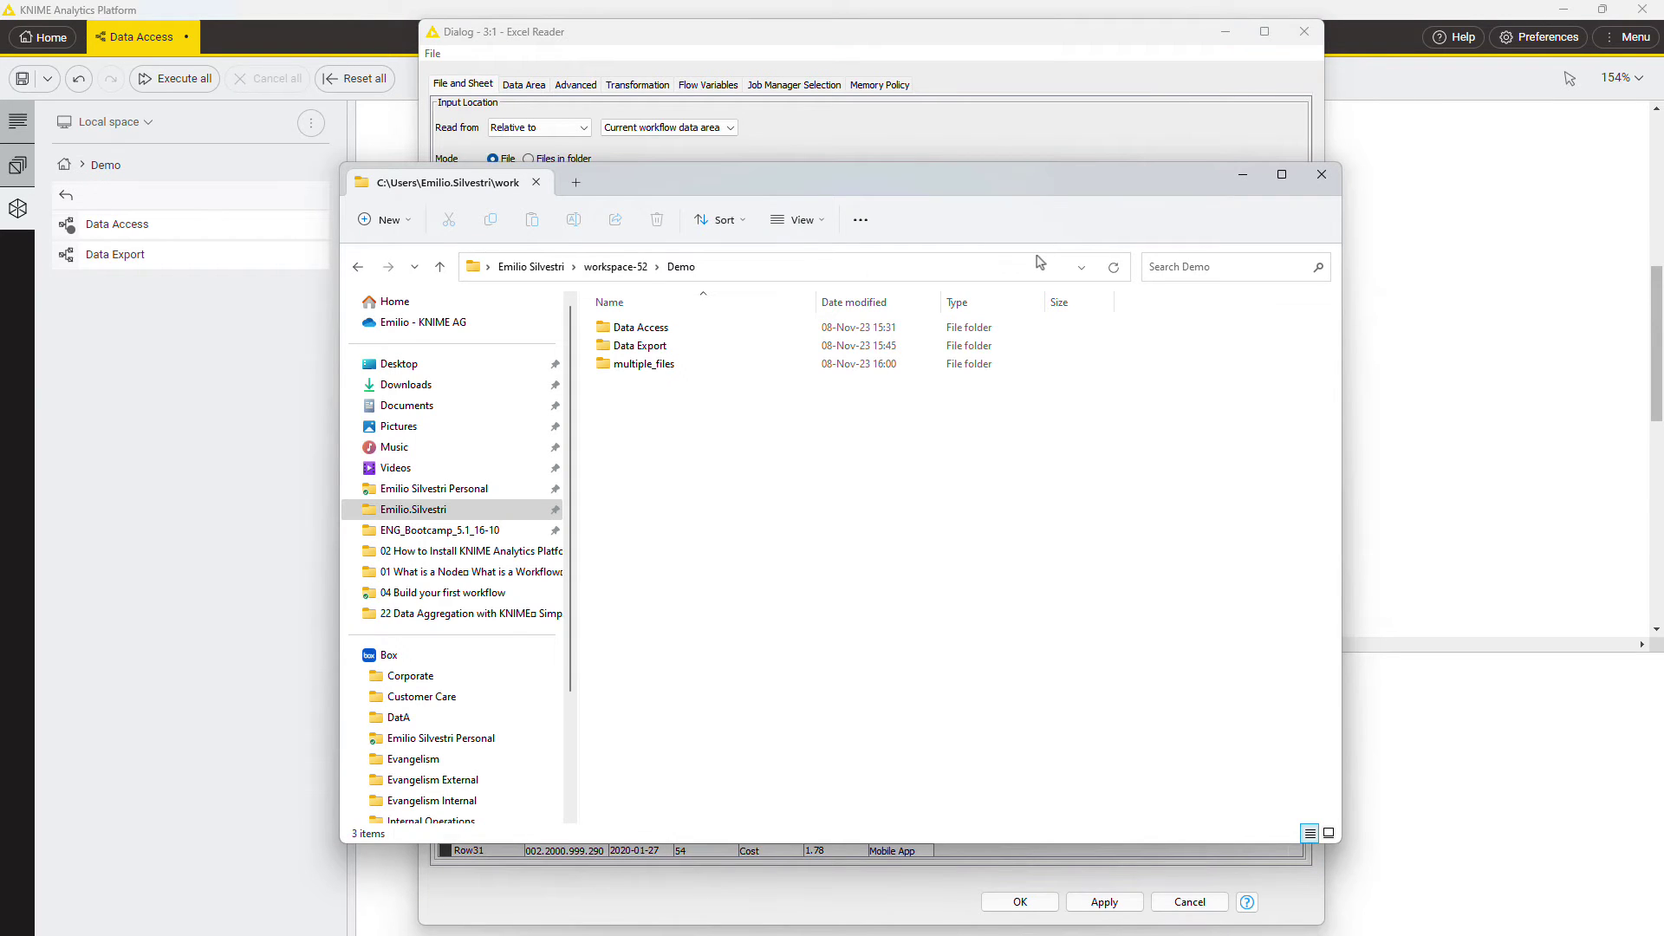
Step: Browse Data Access > data to view the six monthly Excel files, then return to the reader
double_click(704, 331)
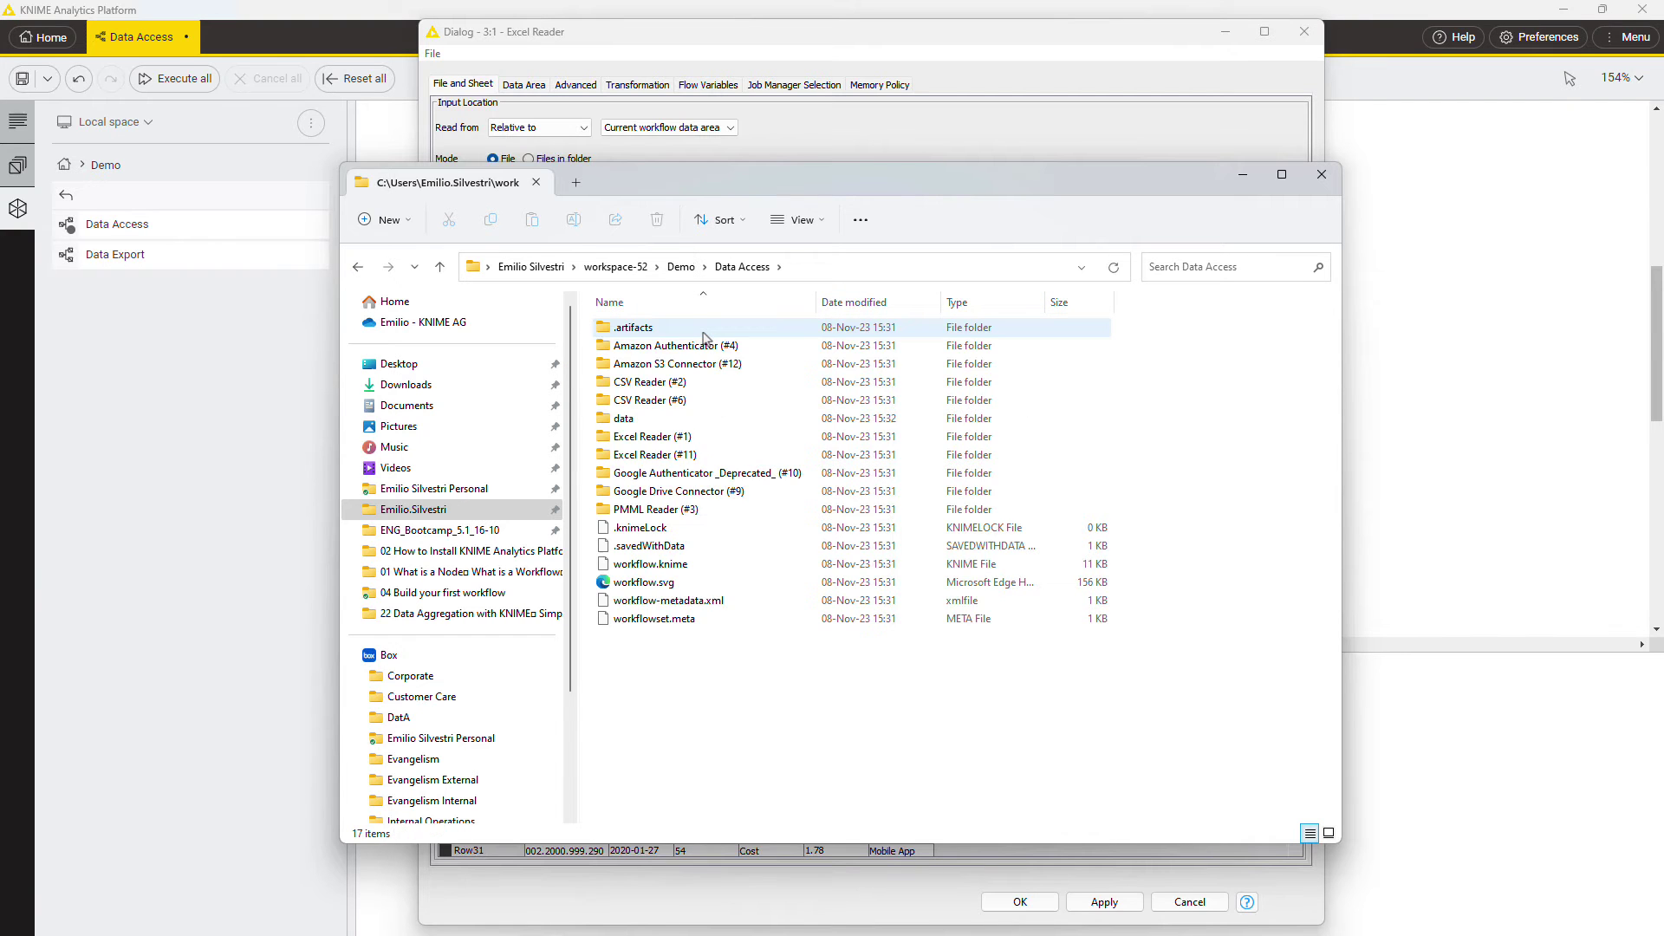
double_click(703, 422)
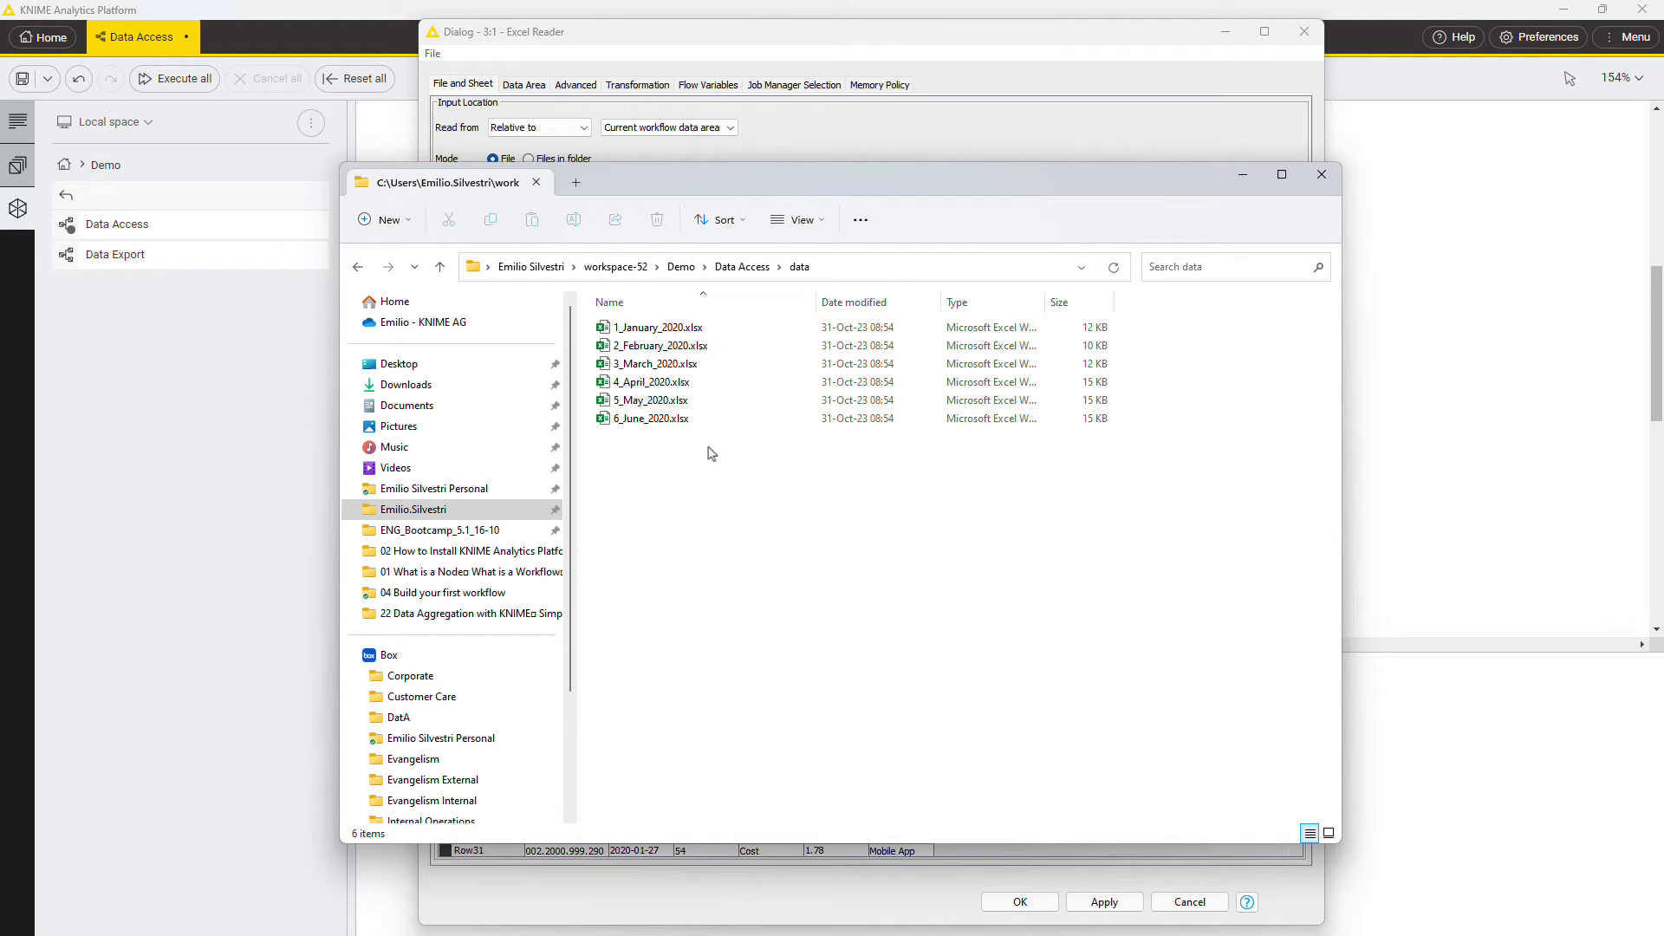
click(871, 140)
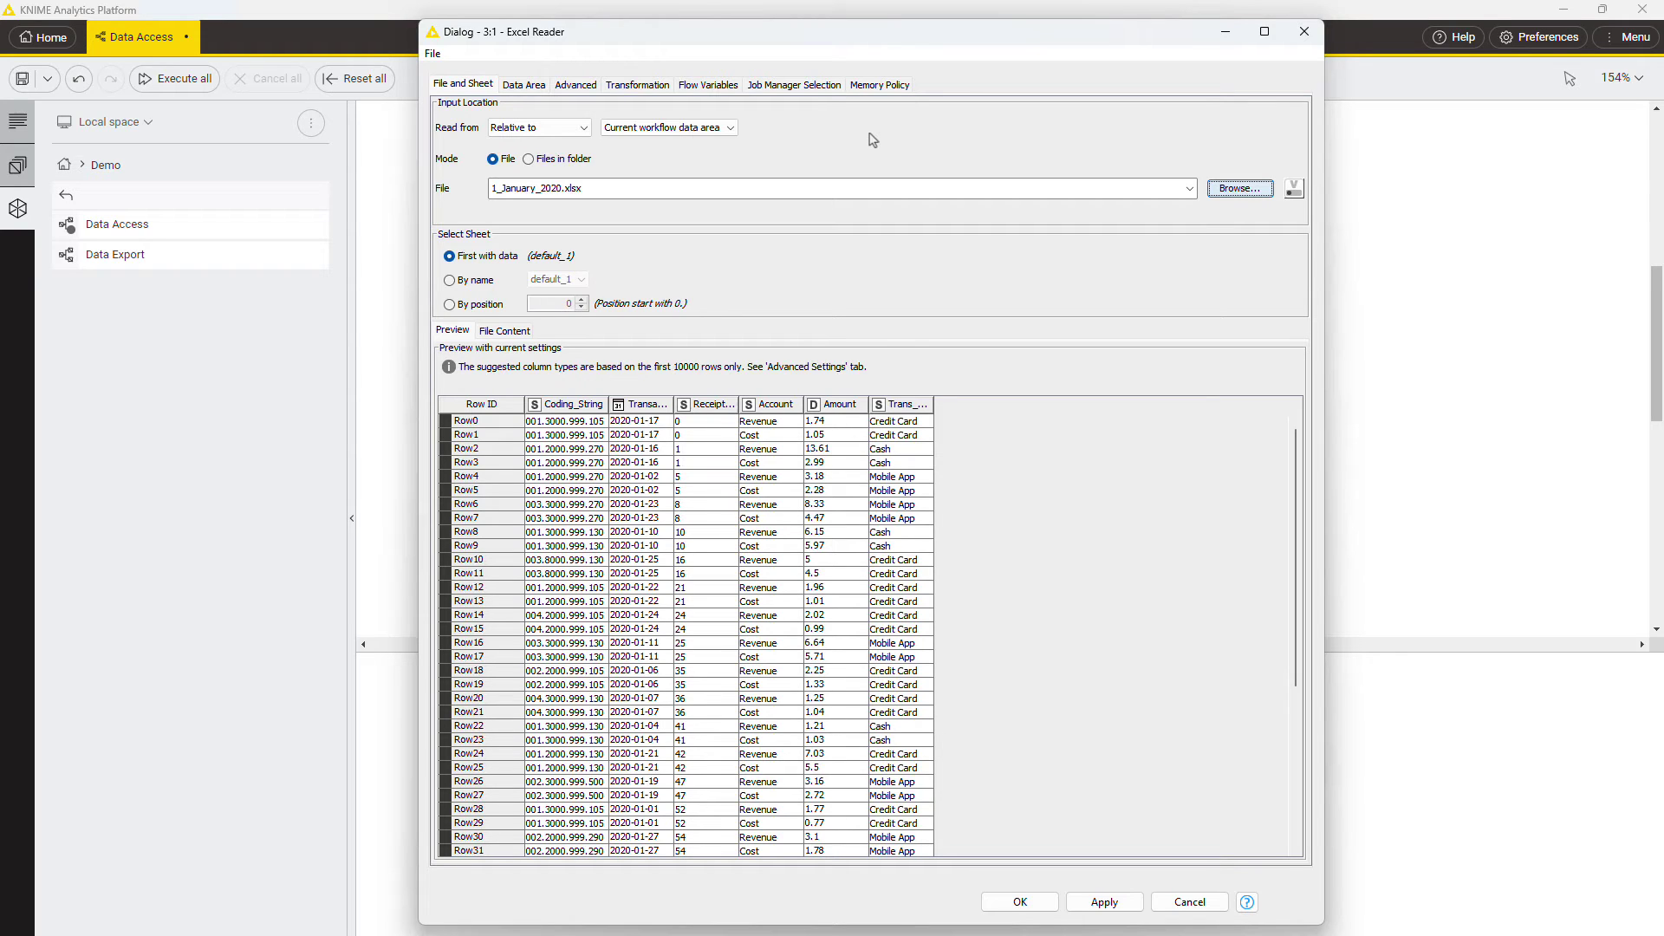
Step: Set Read from to Custom/KNIME URL and enter knime://knime.workflow/data/1_January_2020.xlsx
click(539, 129)
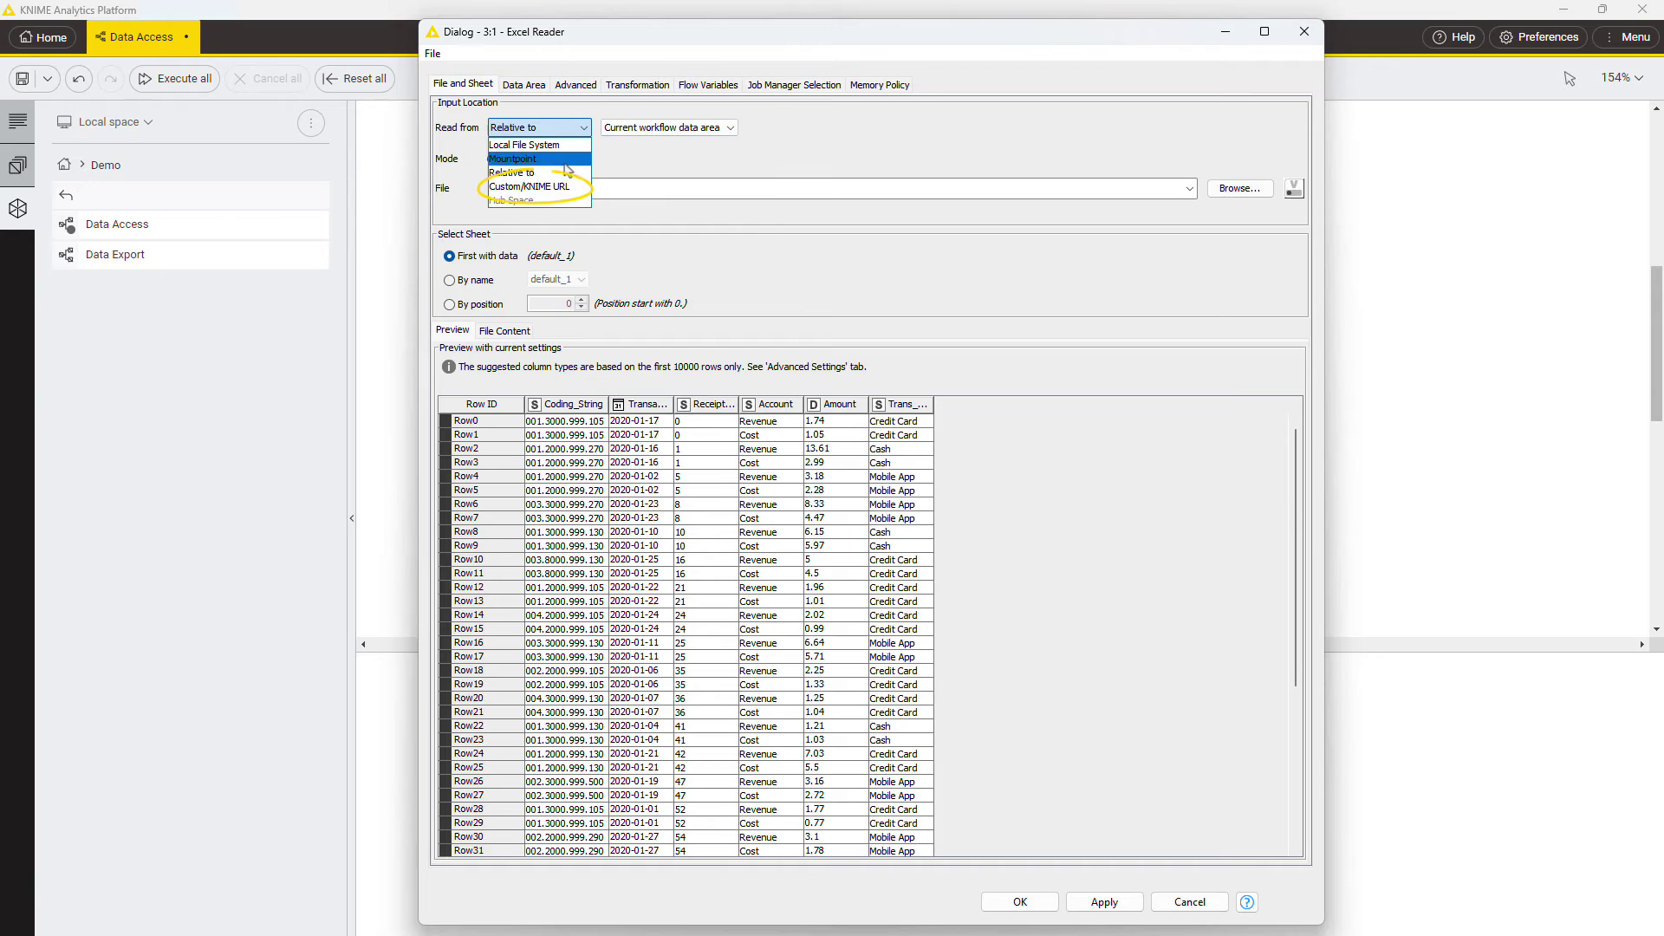
click(576, 190)
triple_click(624, 202)
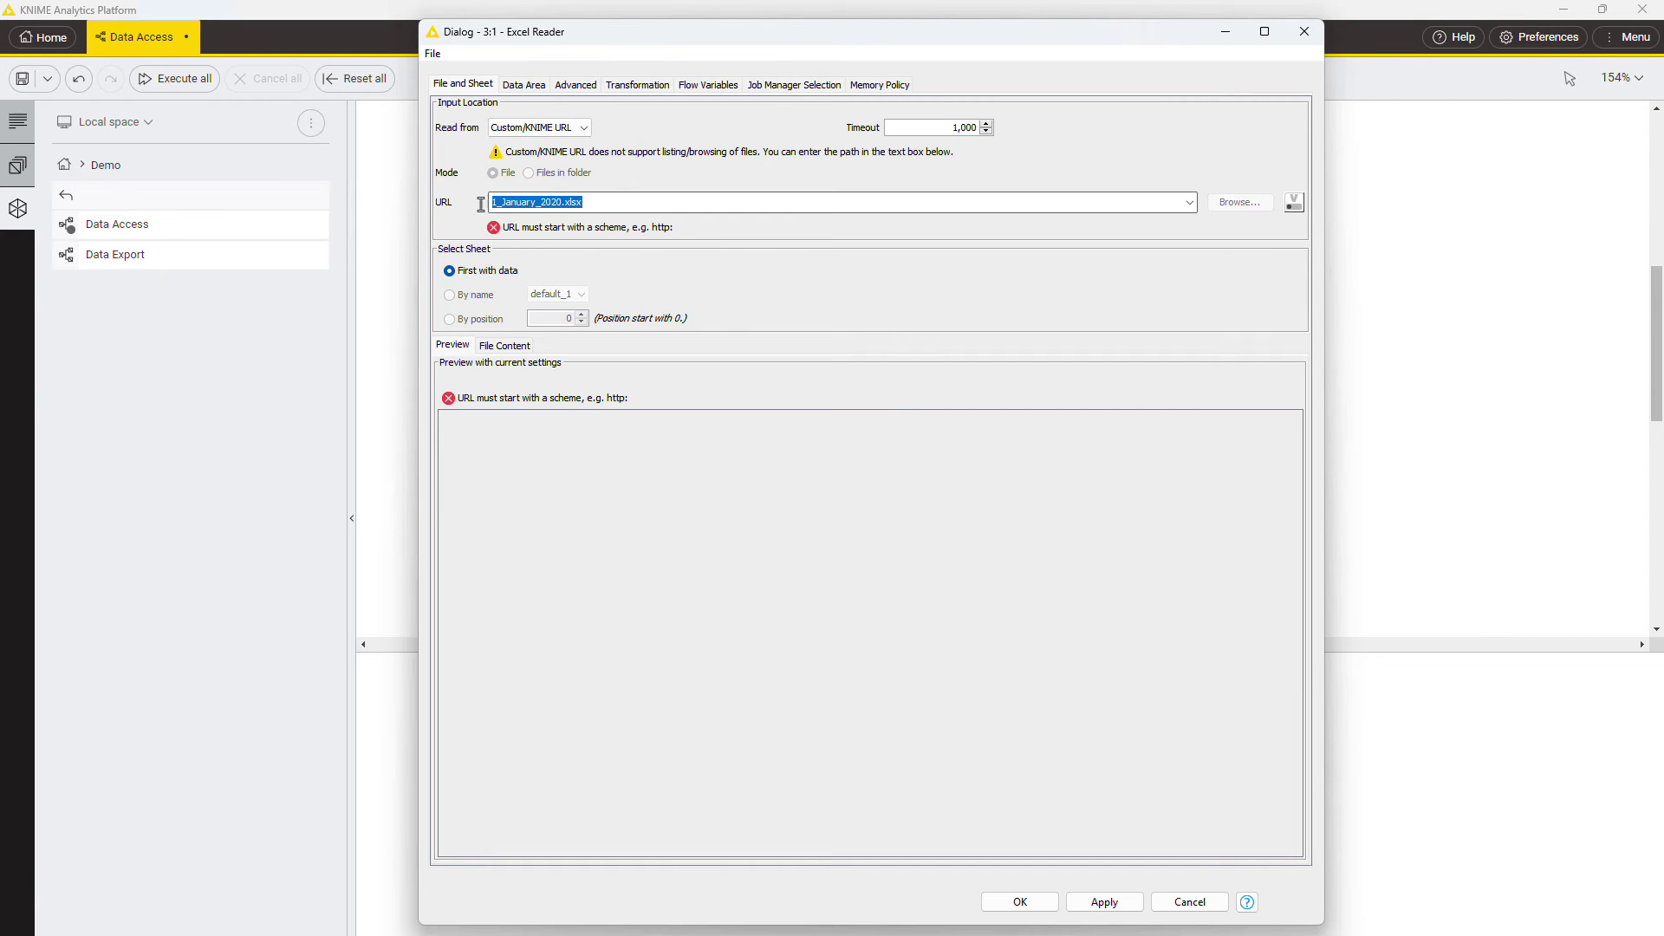
text(knime://knime)
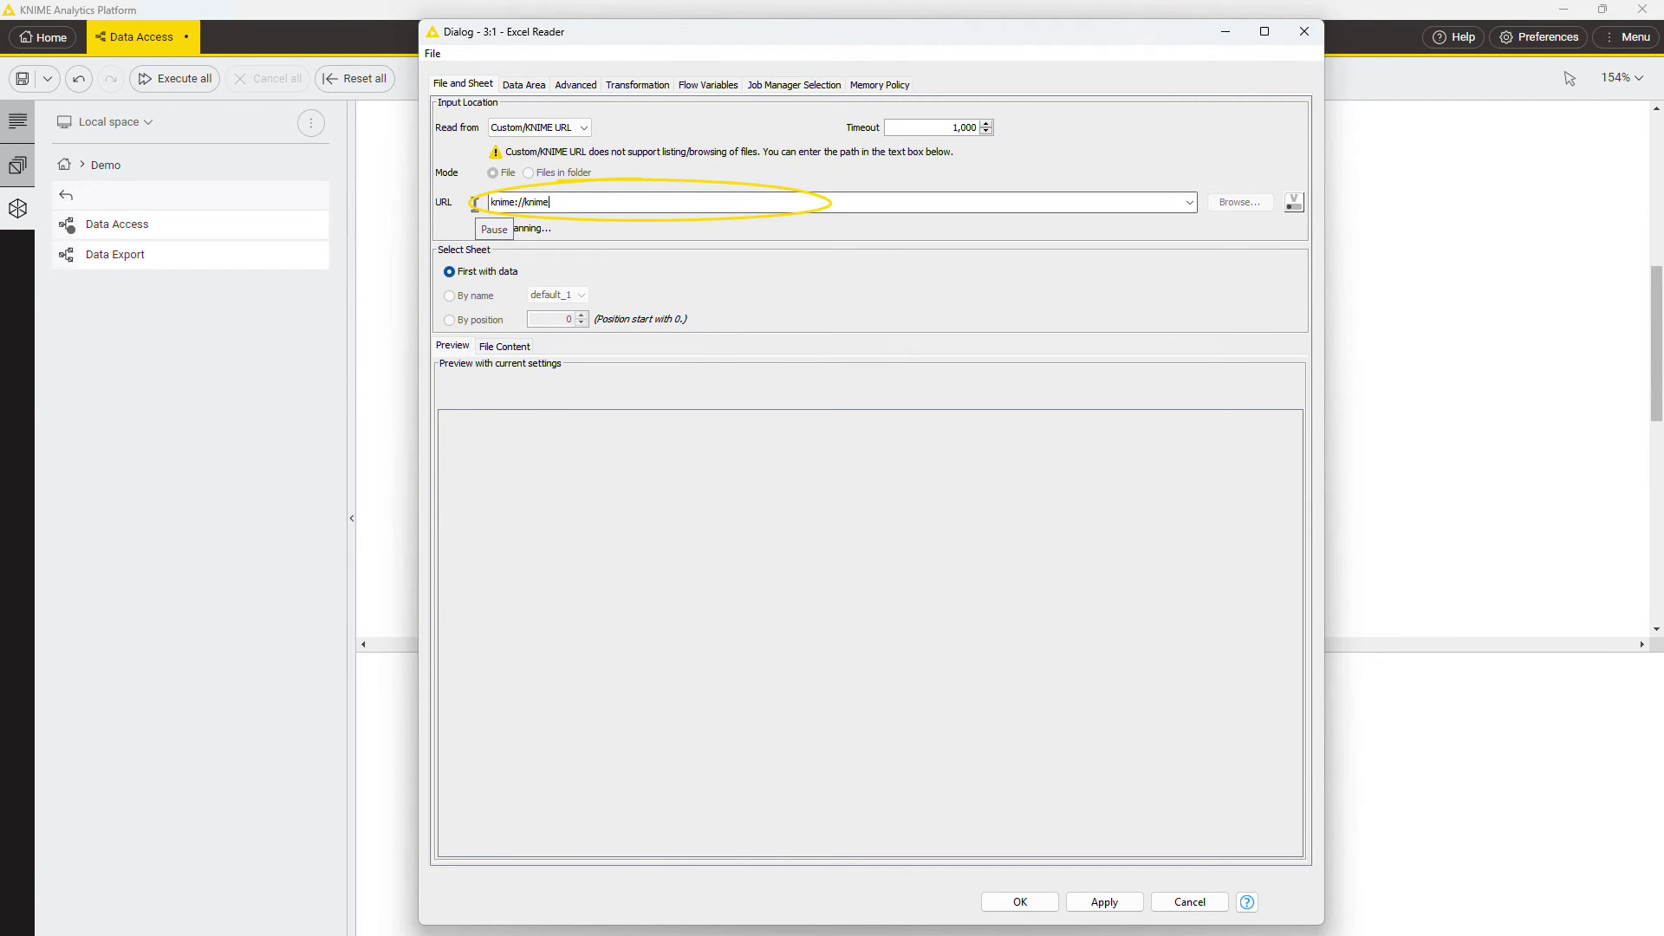
text(.workflow/data/1_January_2020.xlsx)
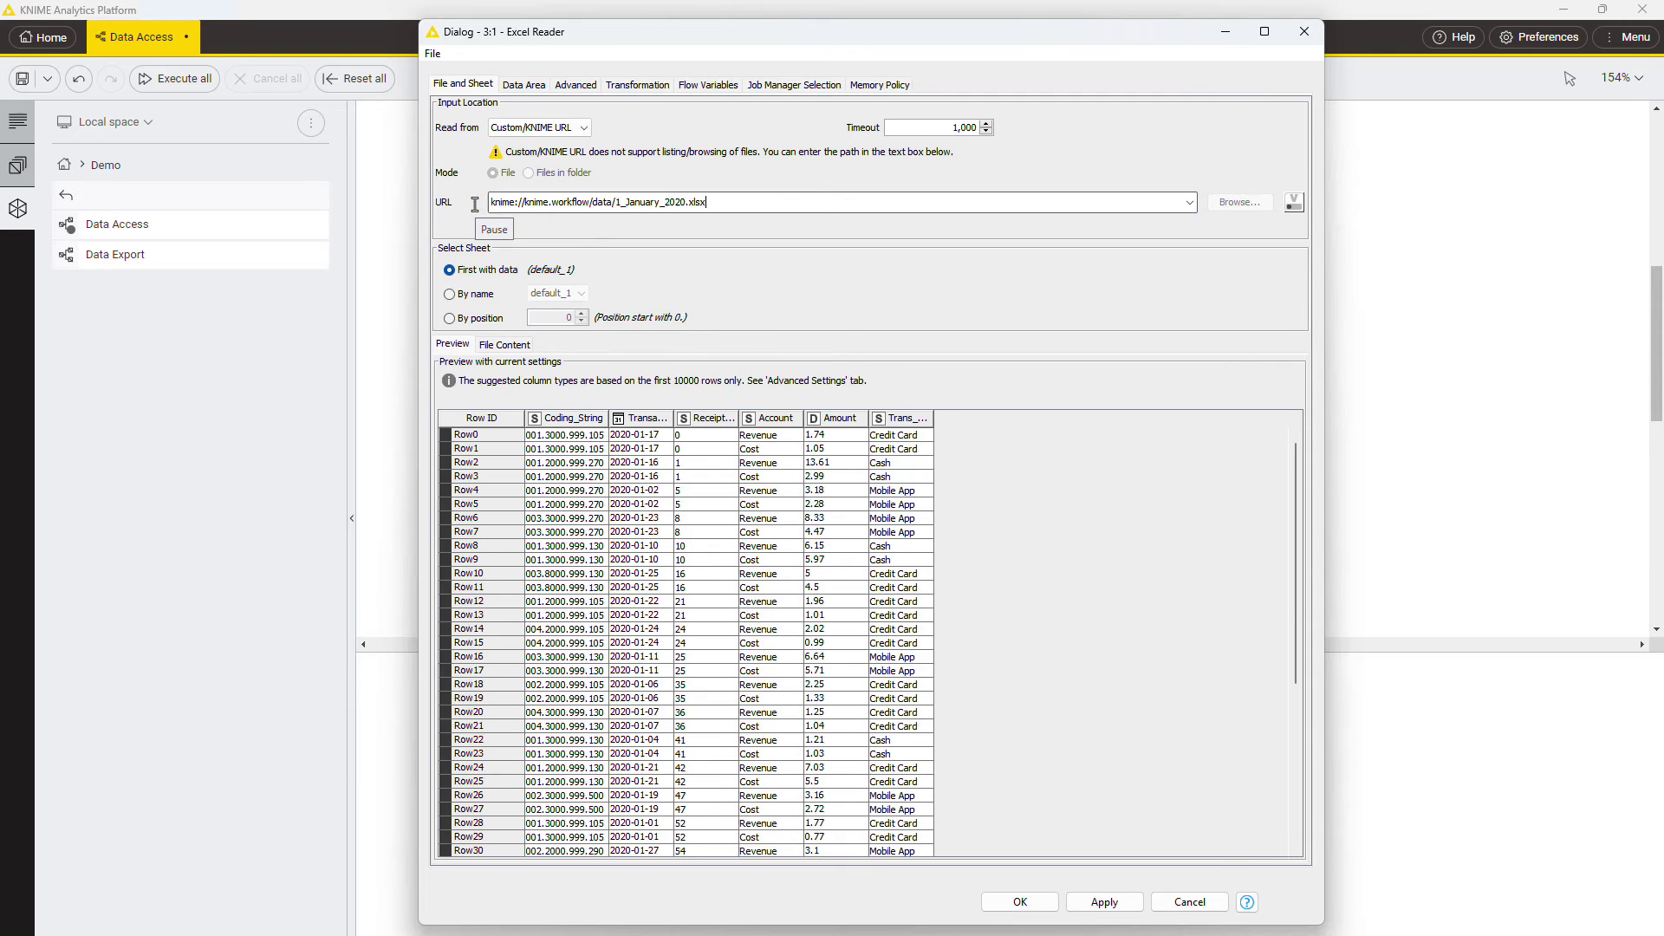
Step: Save the first reader and set the second Excel Reader to Files in folder mode, reviewing its filters
click(1020, 903)
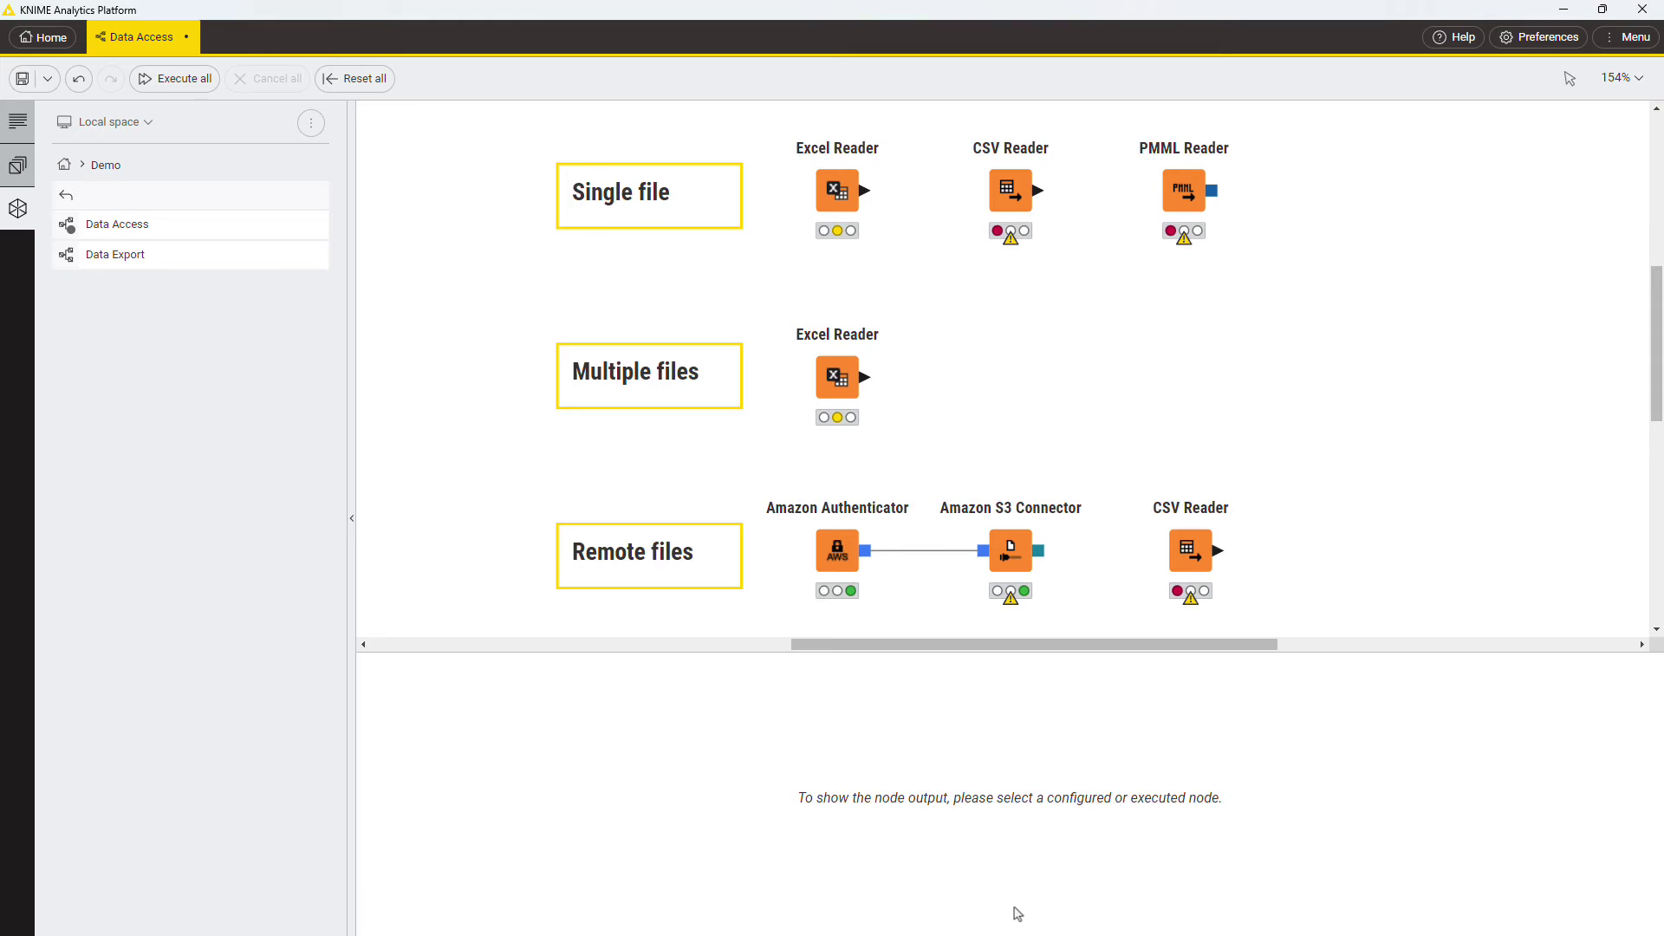
mouse_move(836, 377)
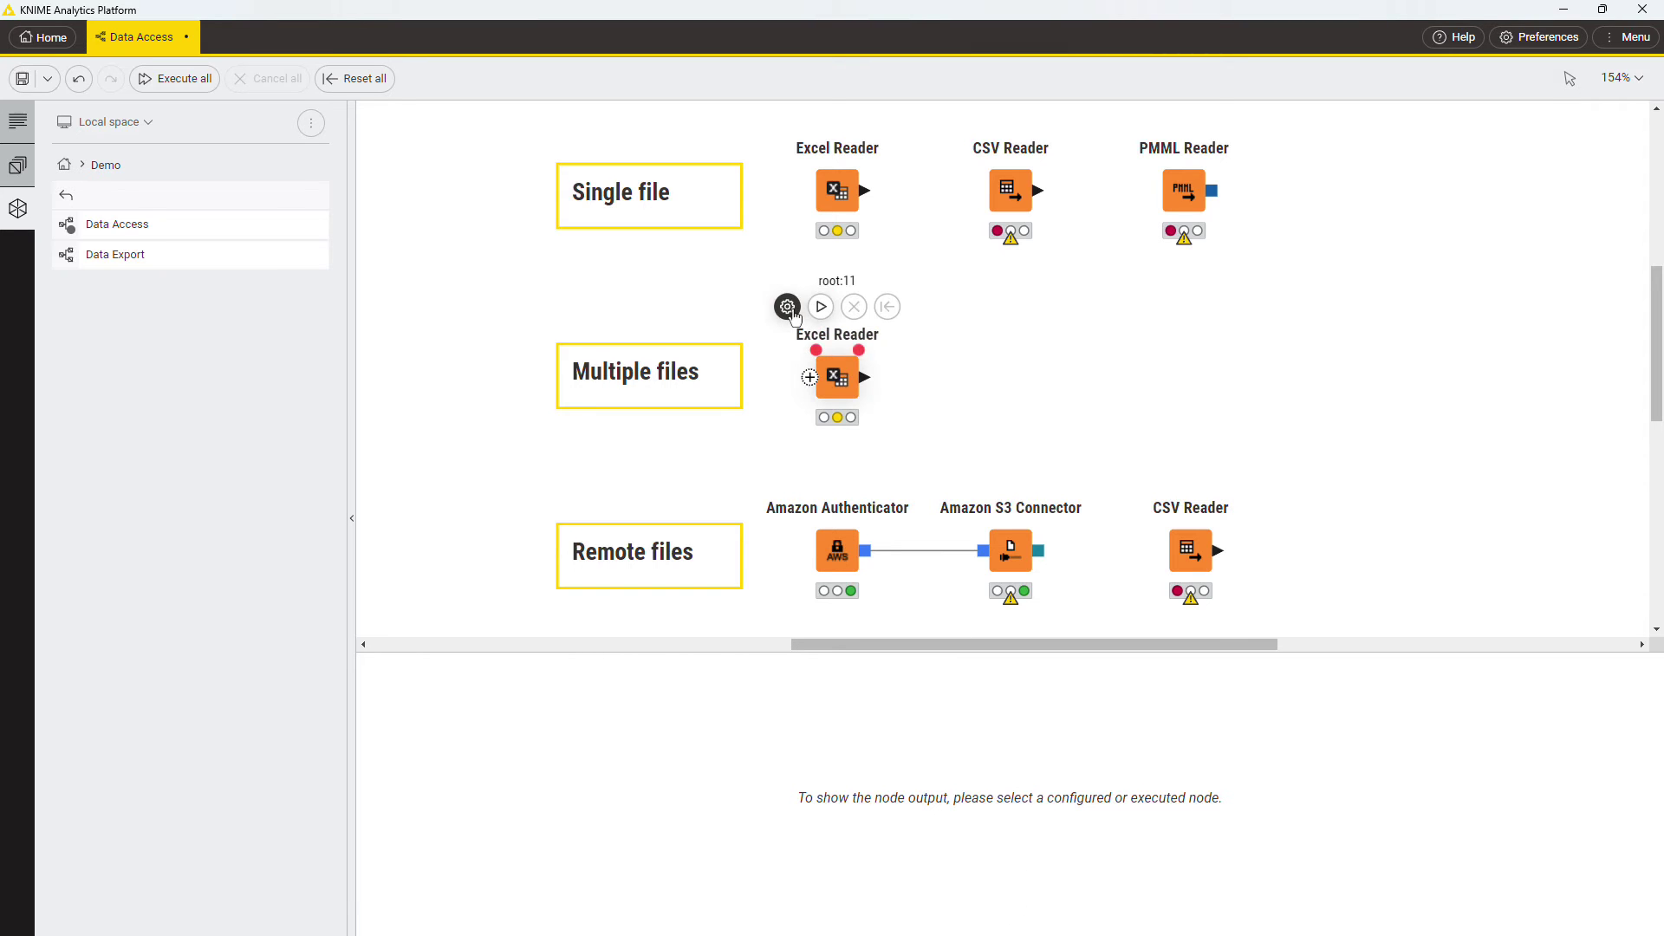
click(788, 308)
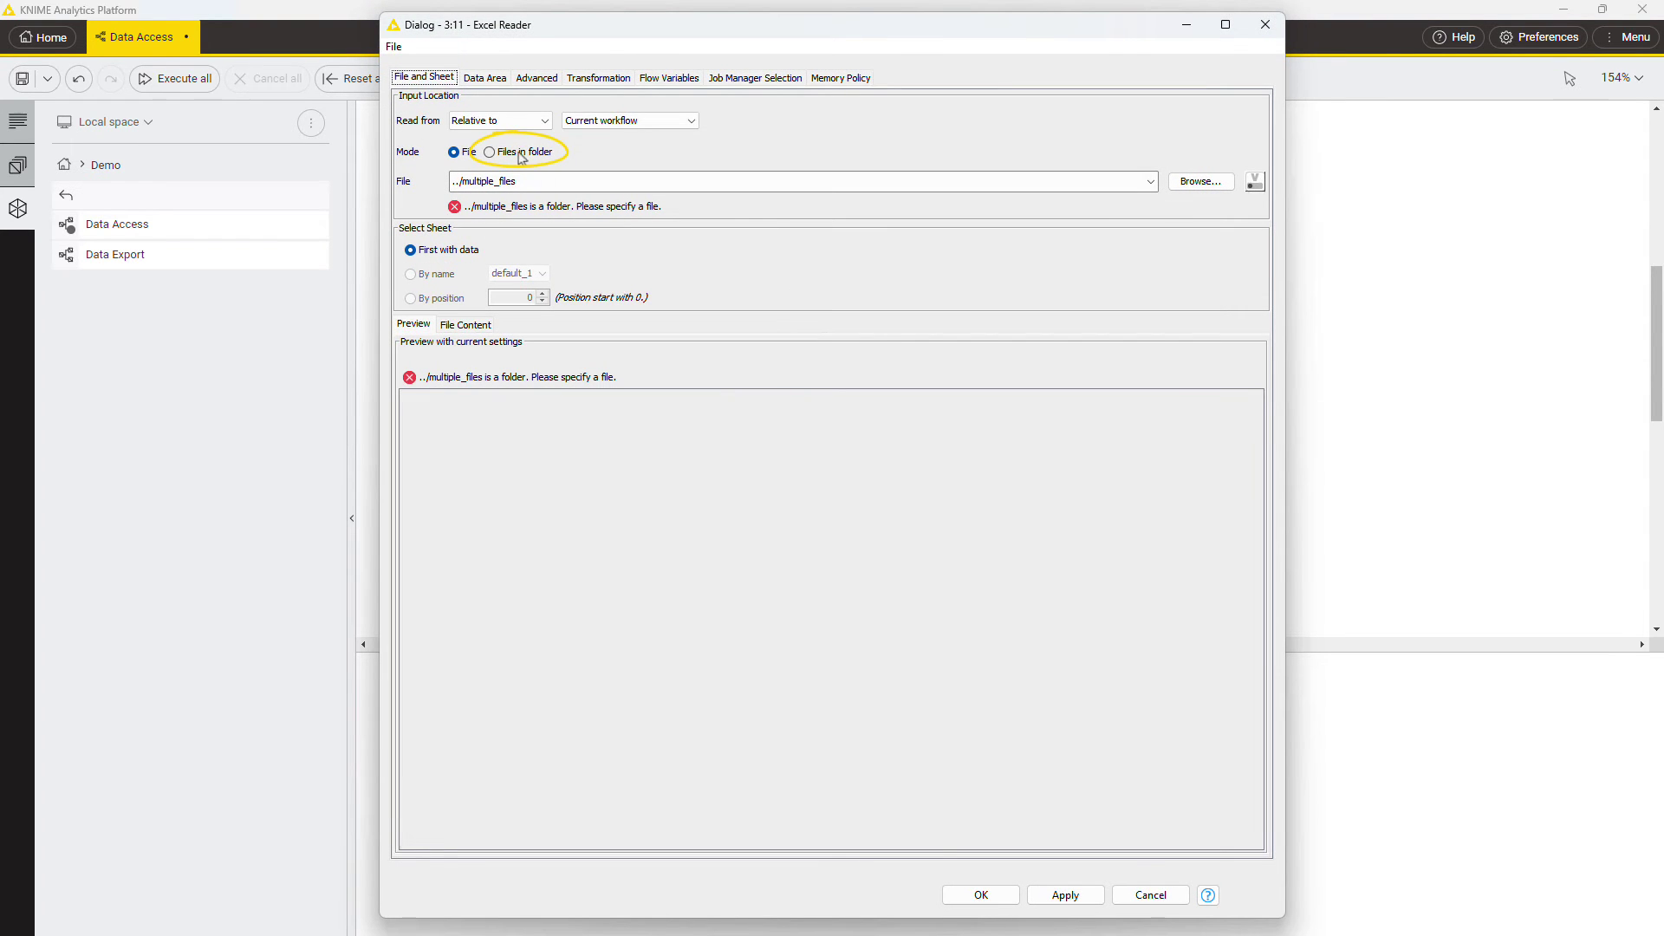
click(491, 153)
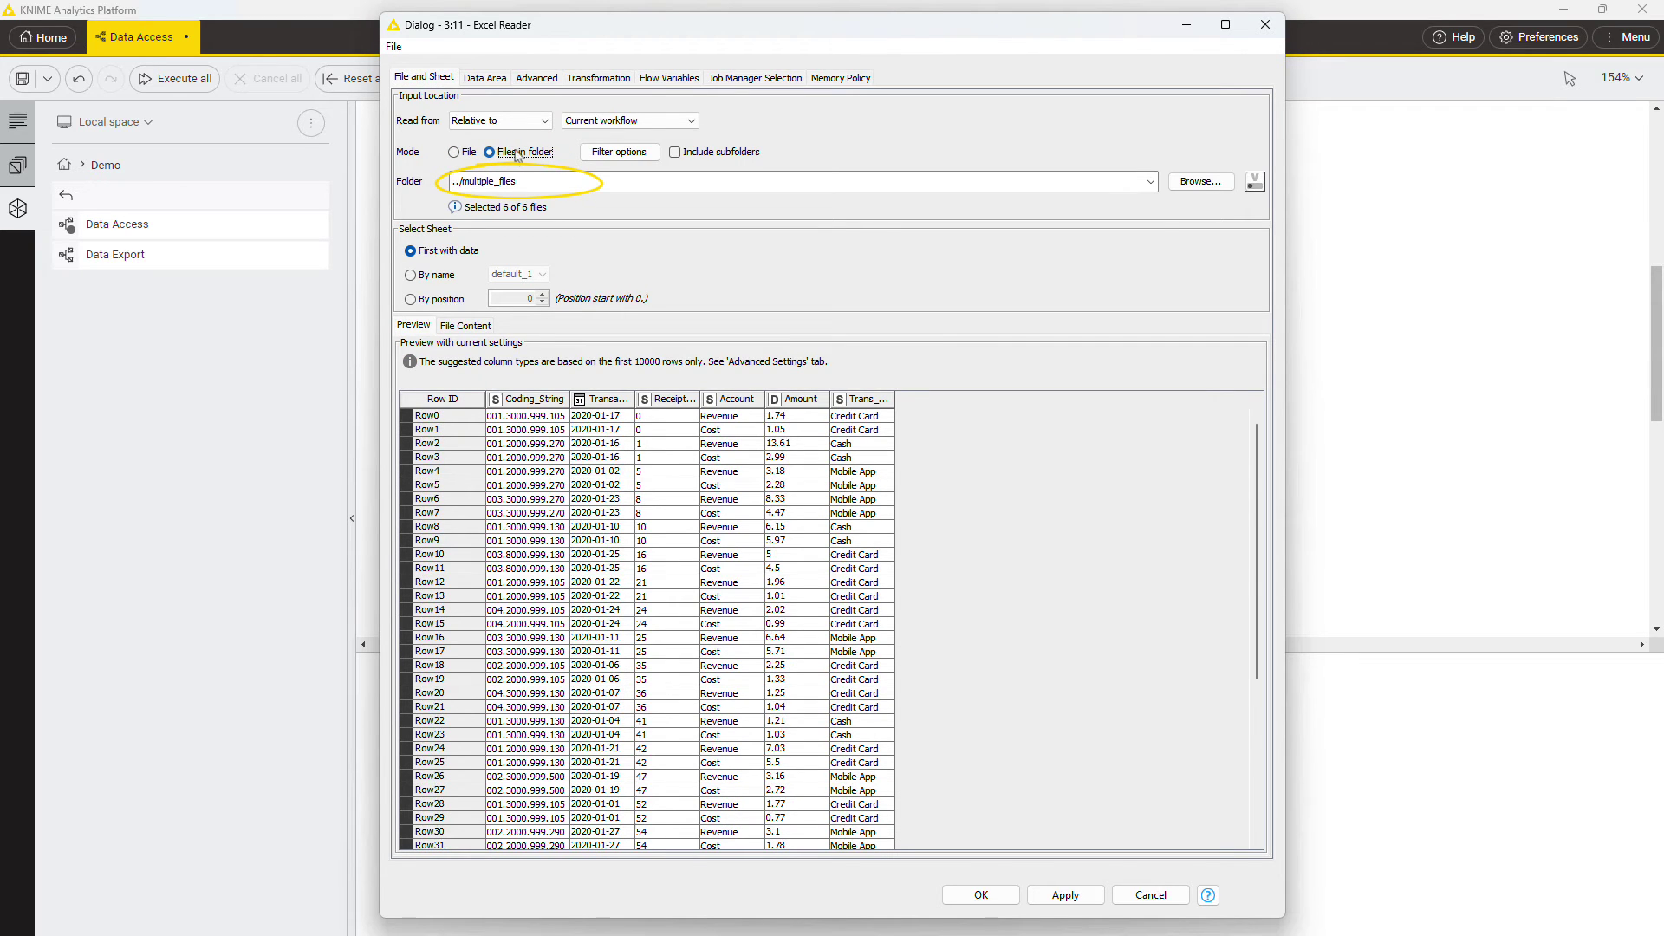
click(618, 152)
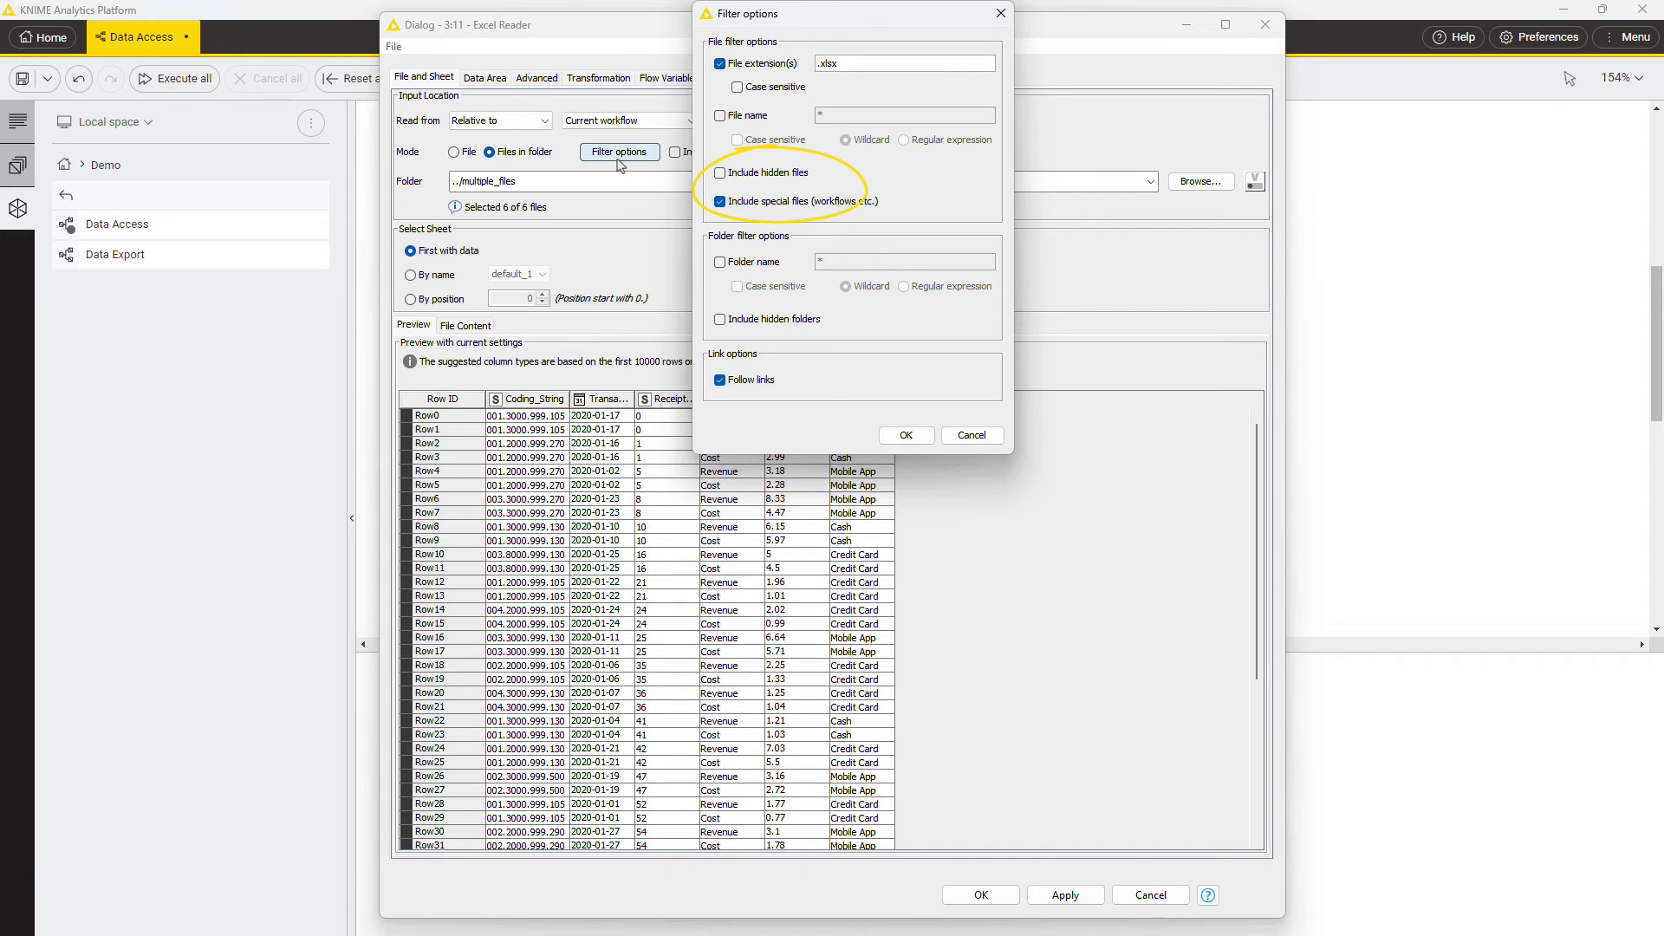
click(906, 435)
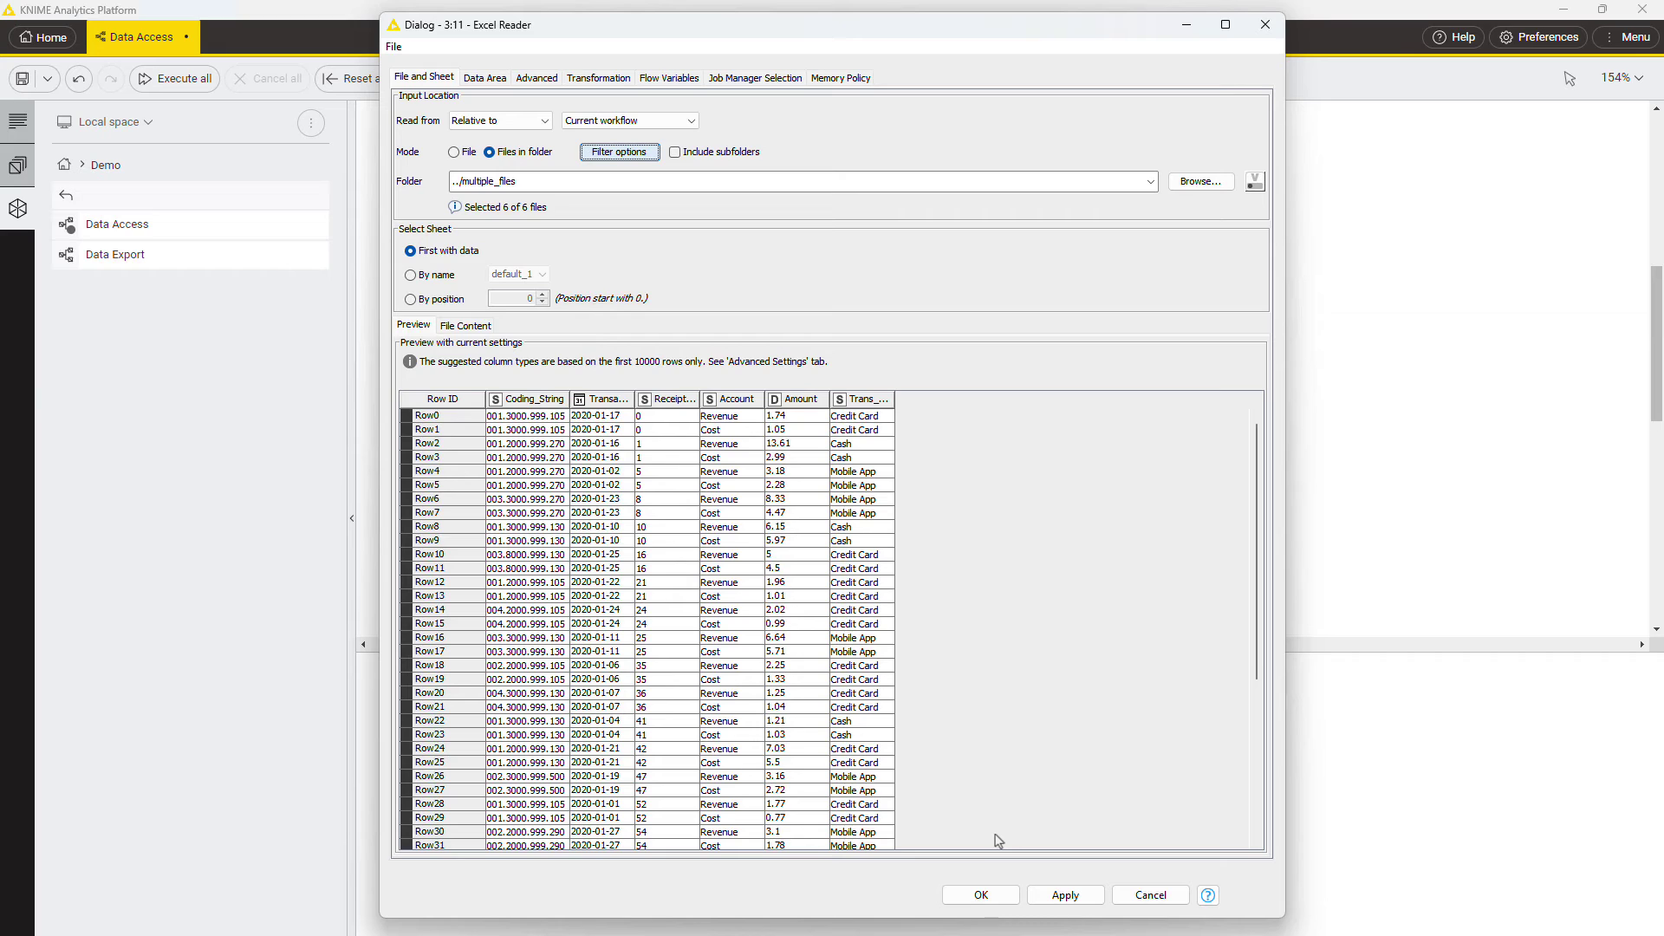
Step: Save the multiple-files reader, link the Amazon S3 Connector to the CSV Reader, and open its settings
click(982, 896)
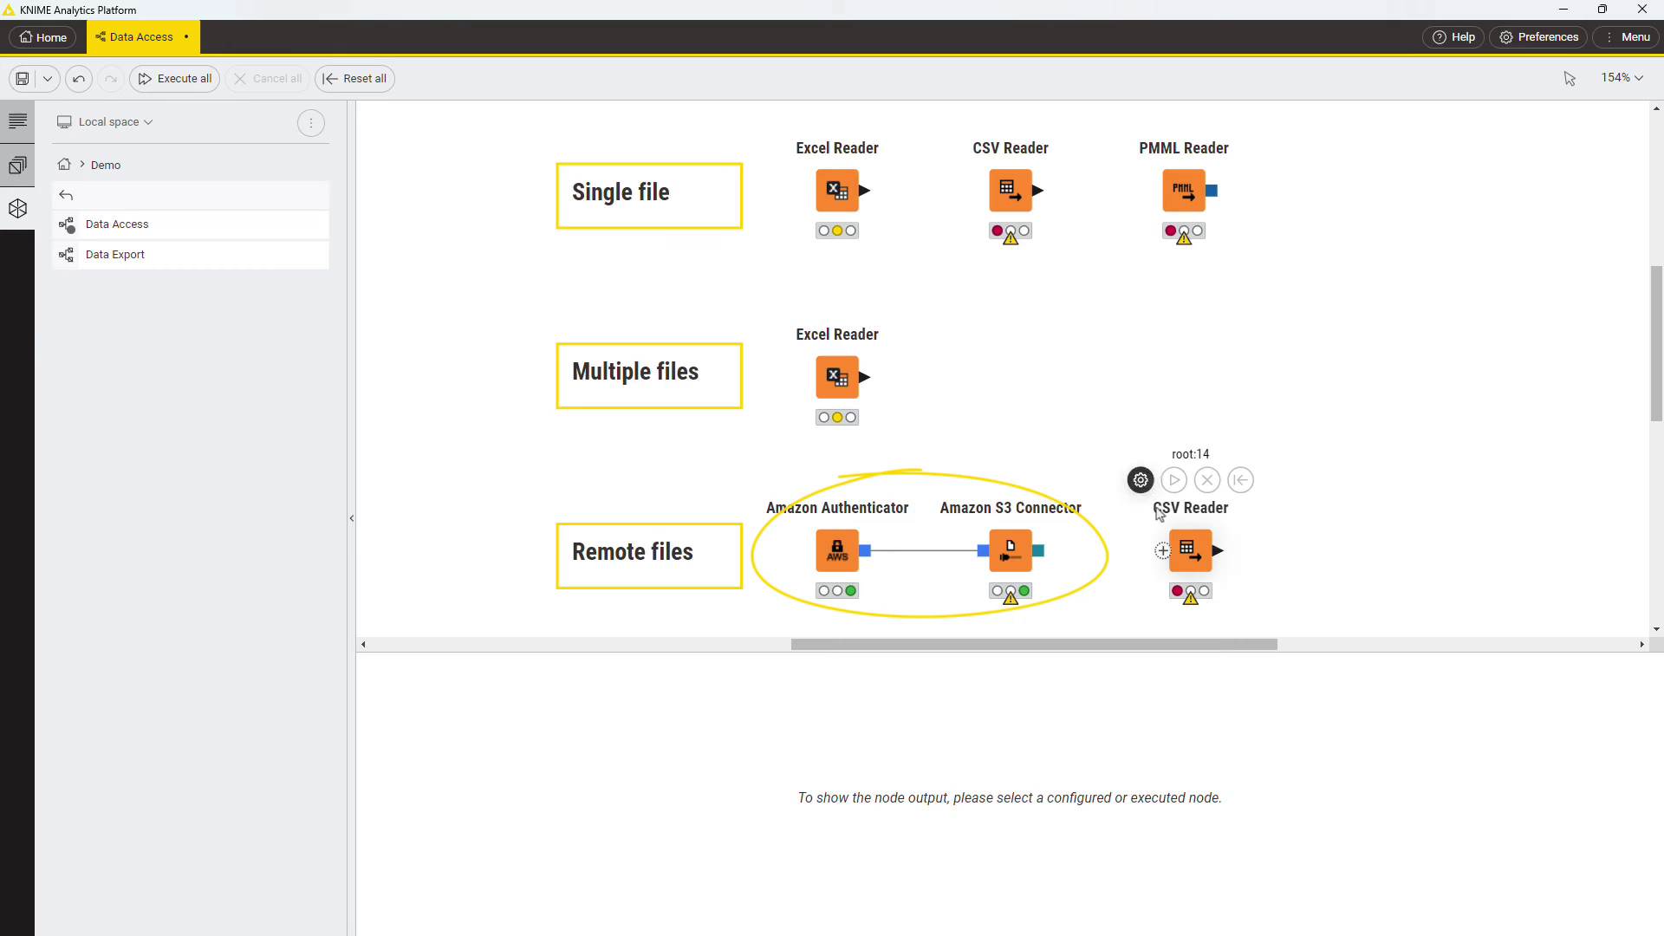
click(1163, 556)
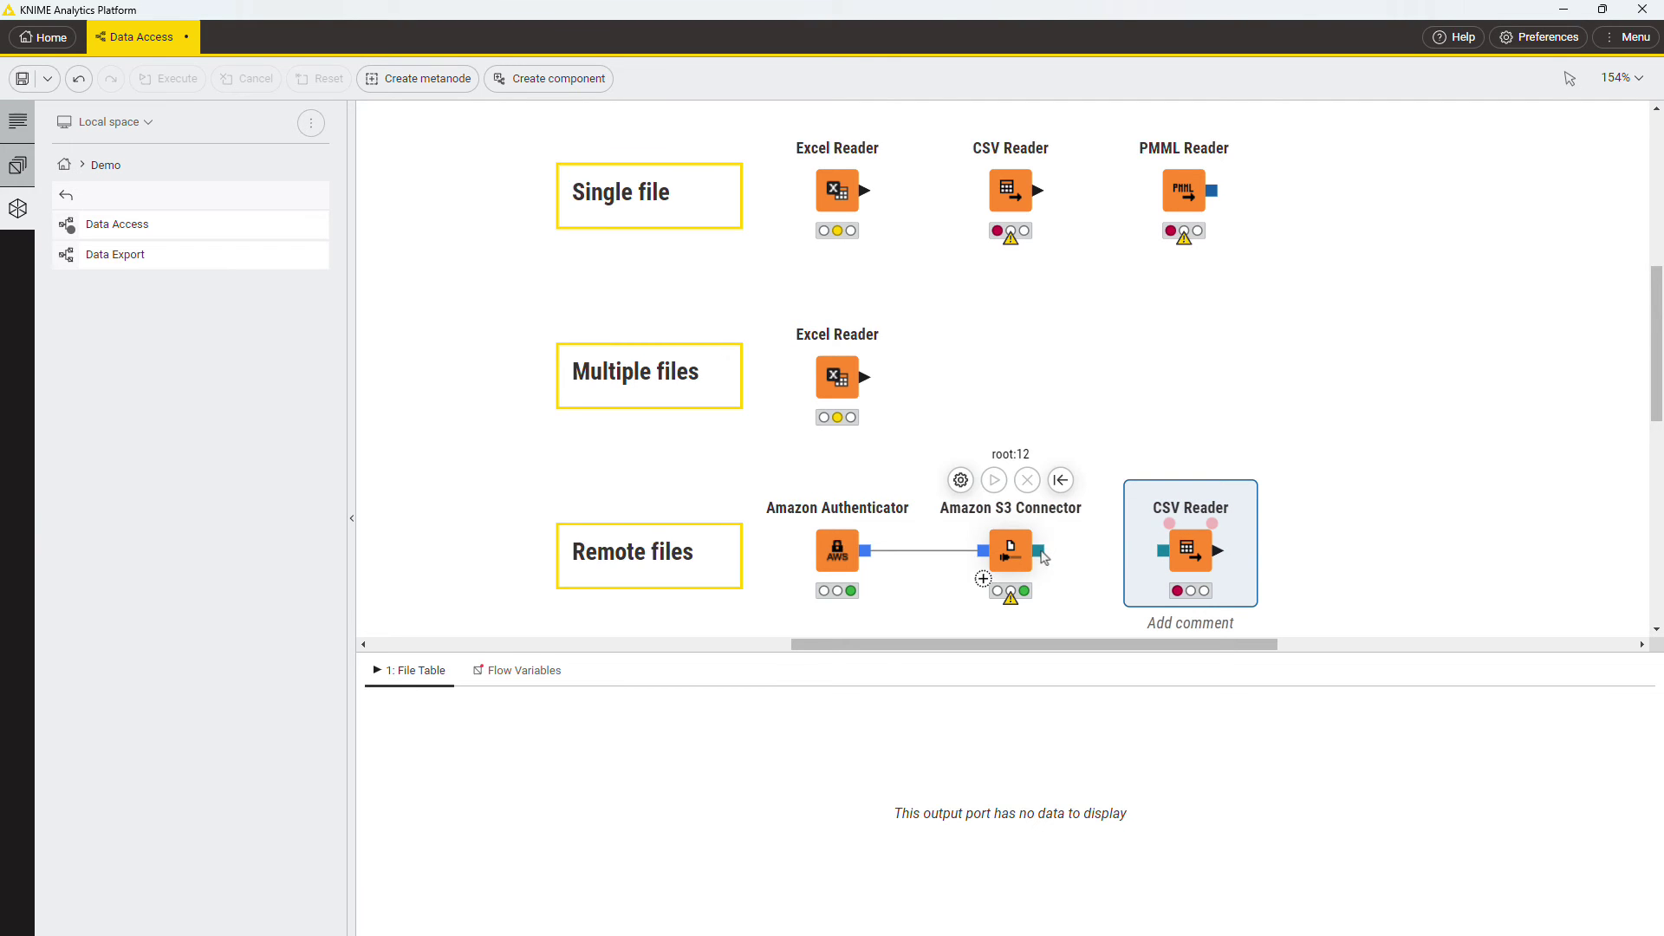
drag(1038, 551, 1161, 556)
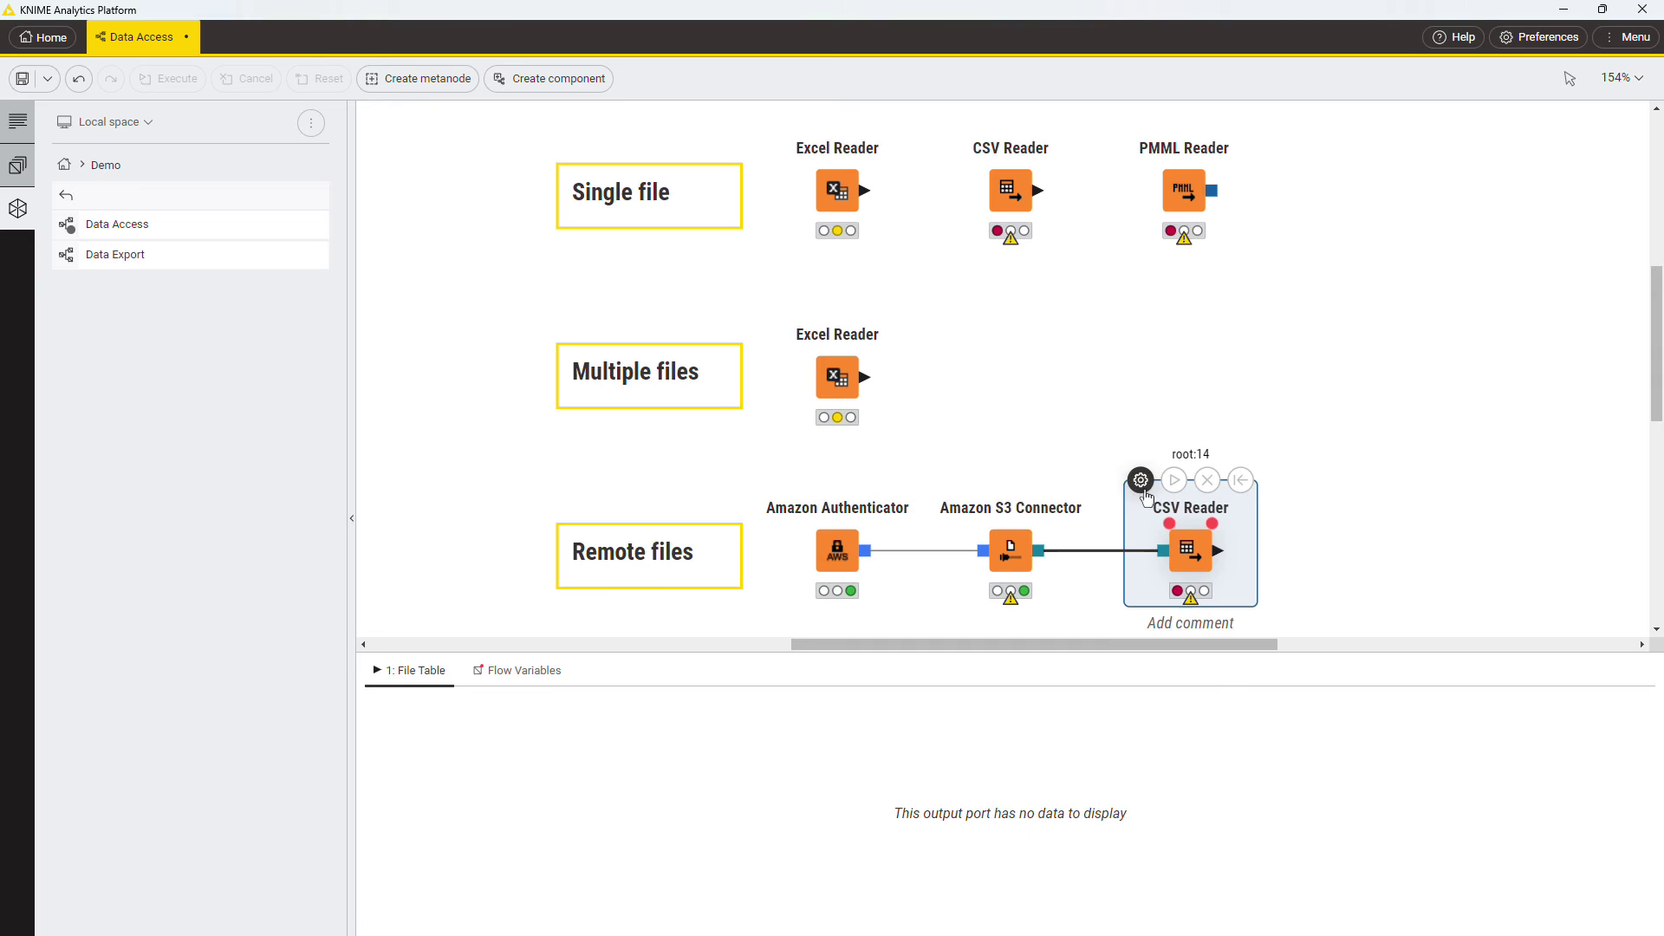
click(1142, 484)
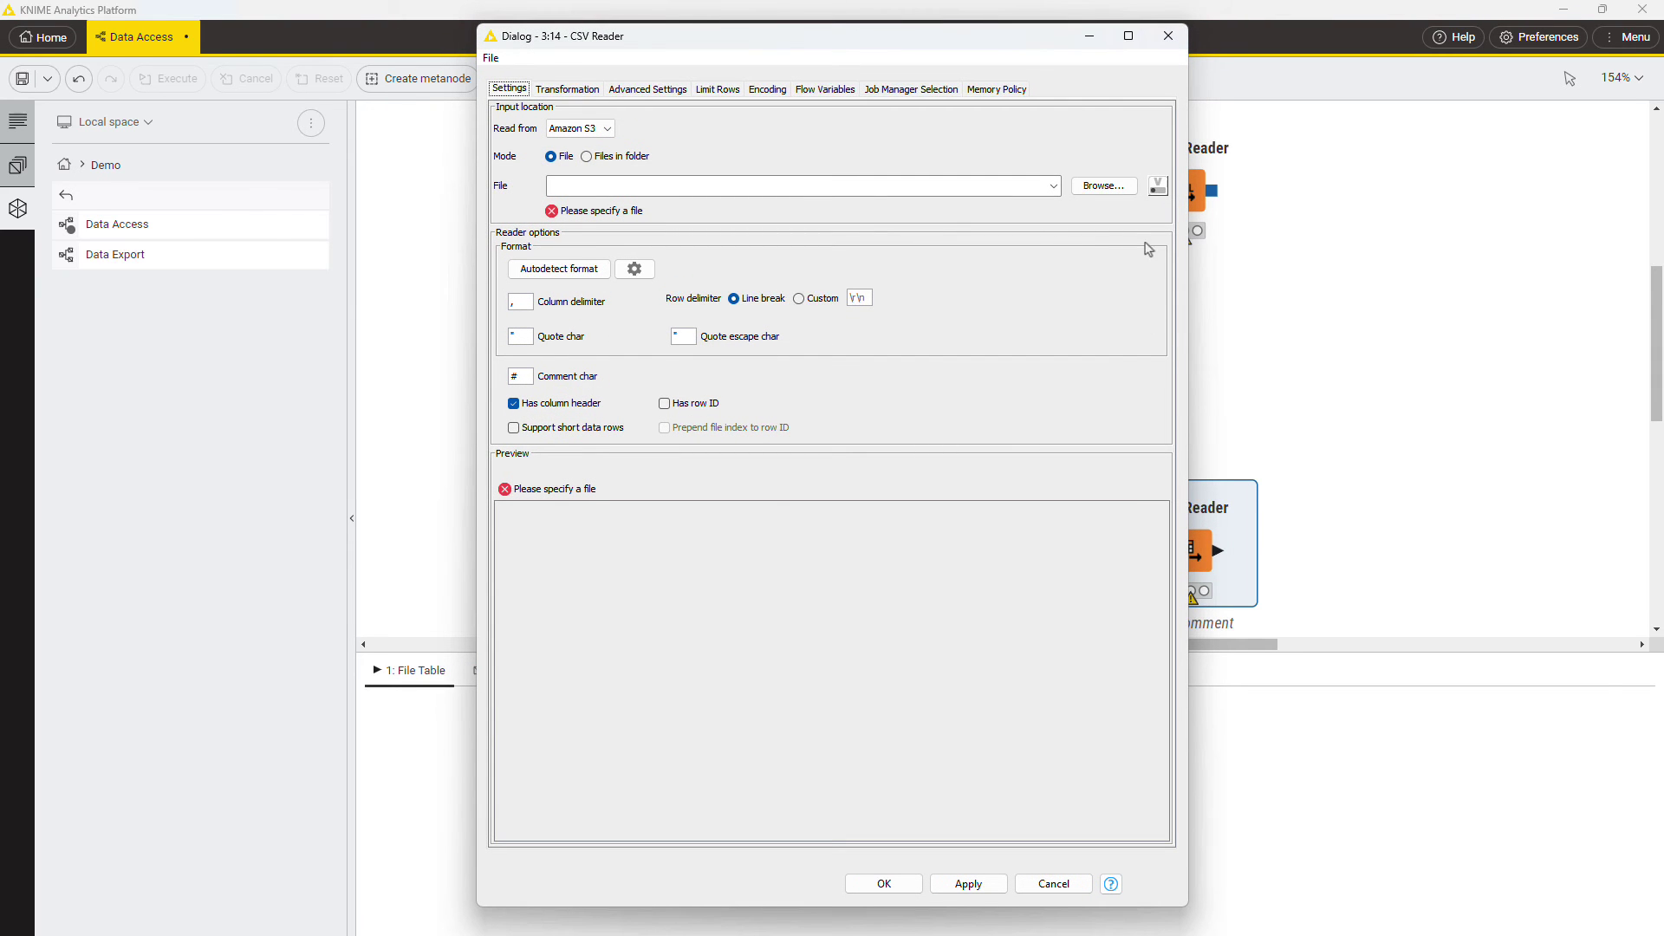
Step: Point the CSV Reader at New_customers_Europe.csv in the knime-education S3 bucket and confirm
click(1105, 185)
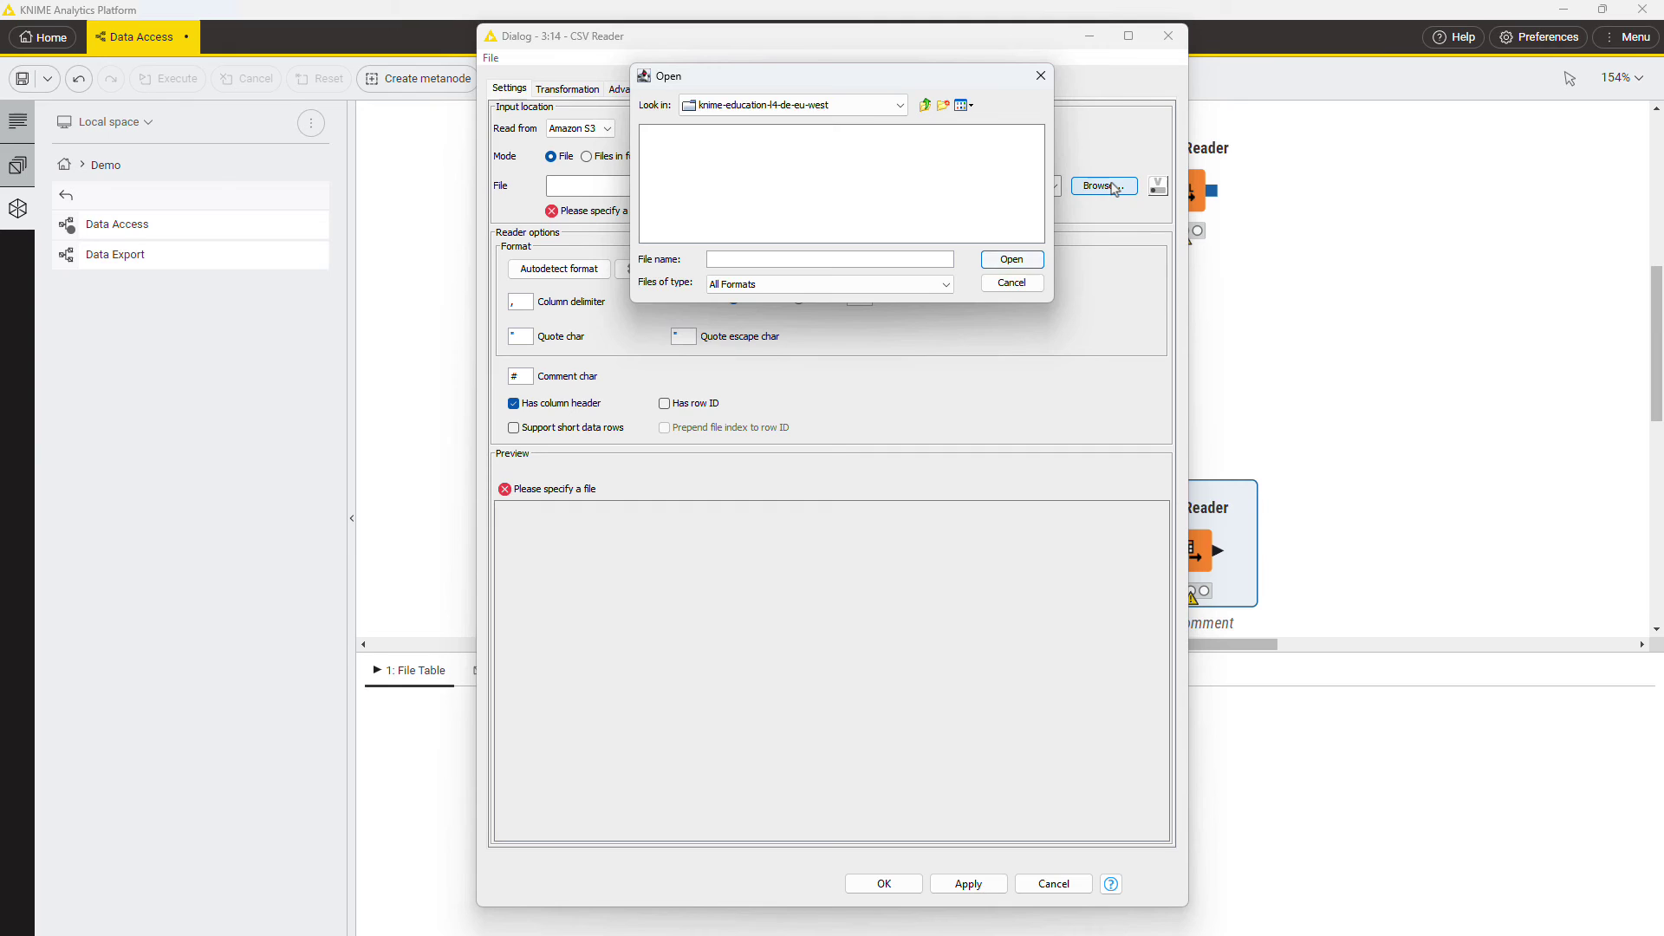
click(772, 179)
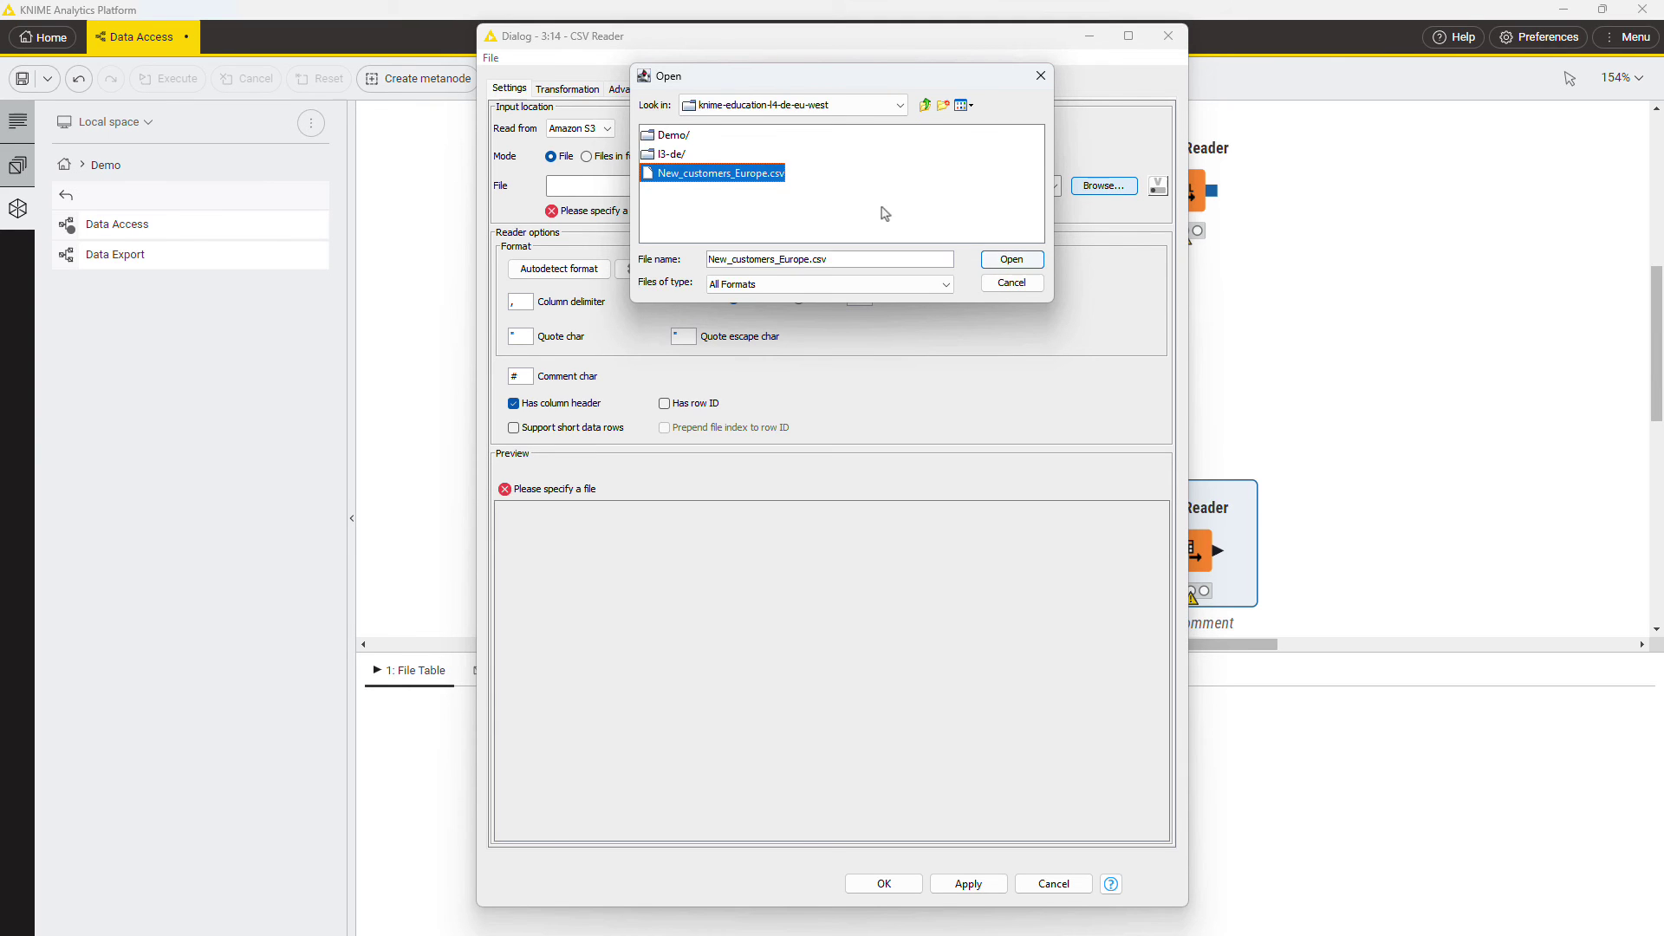
click(1009, 260)
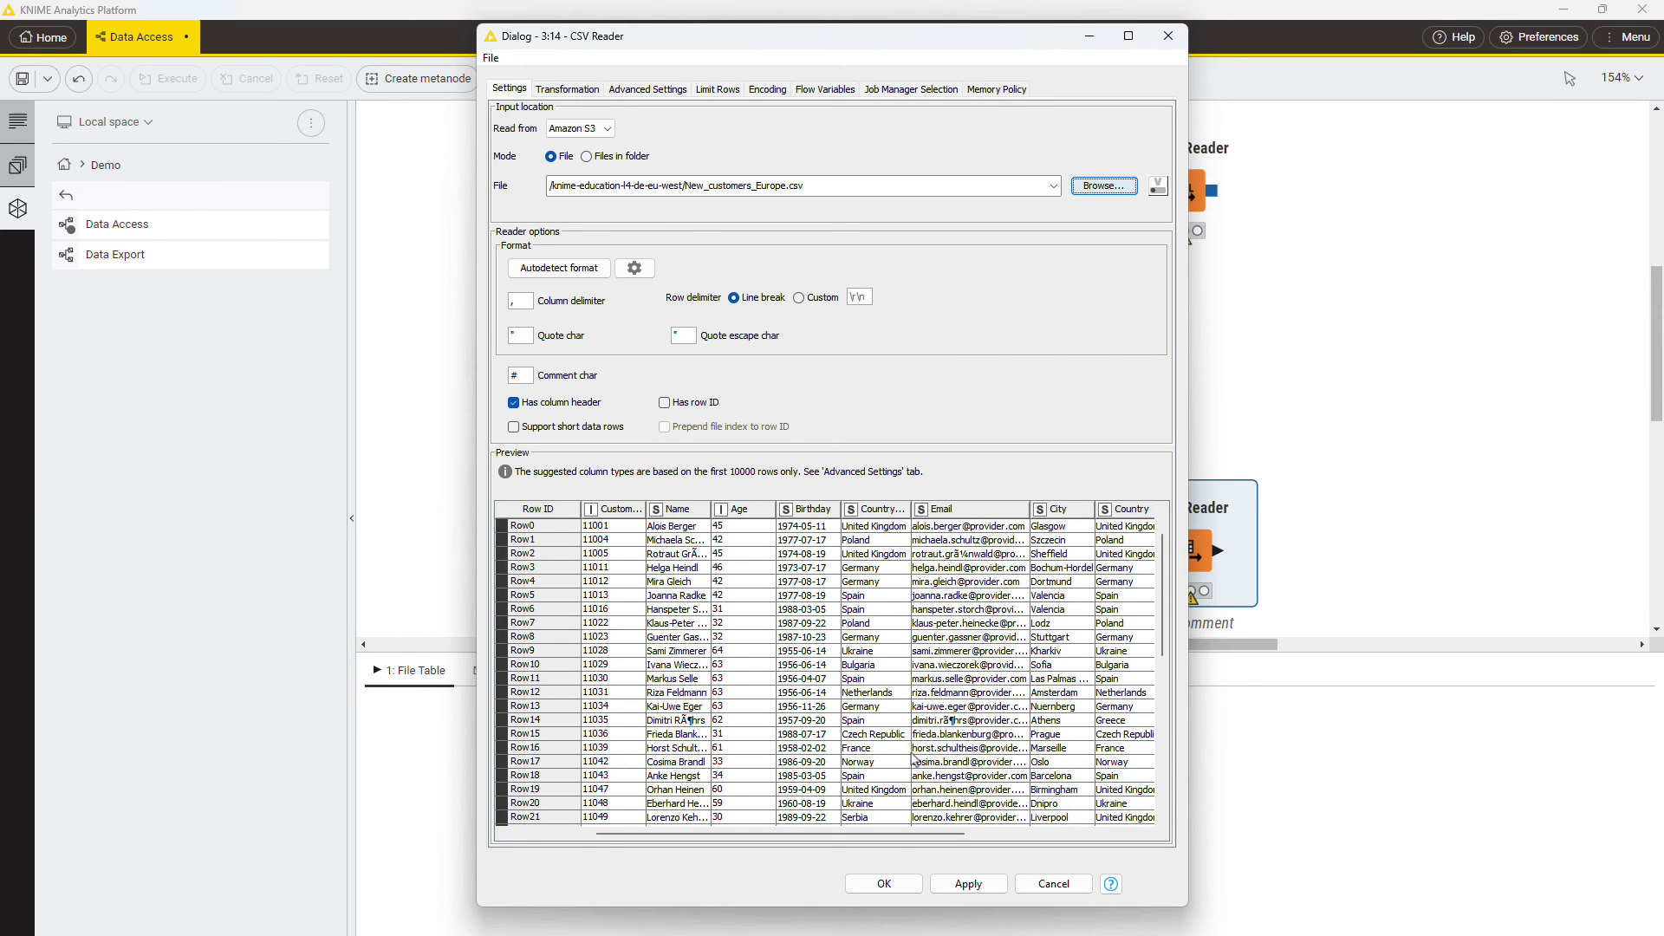
click(884, 885)
mouse_move(1188, 547)
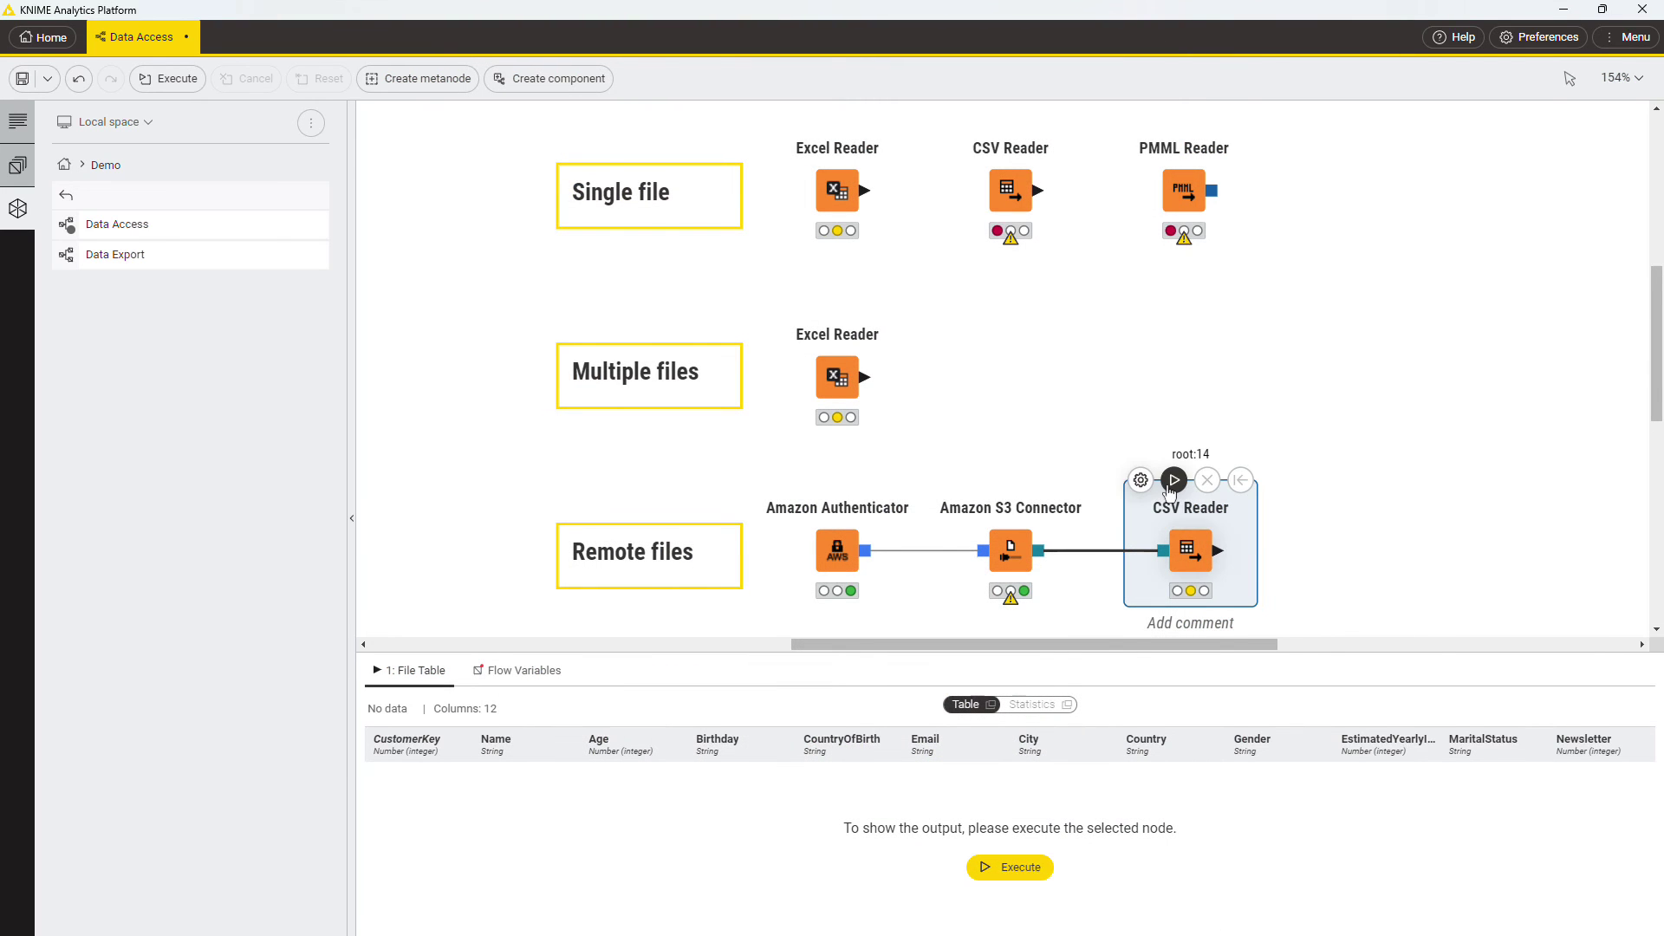
scroll(1144, 364, down, 3)
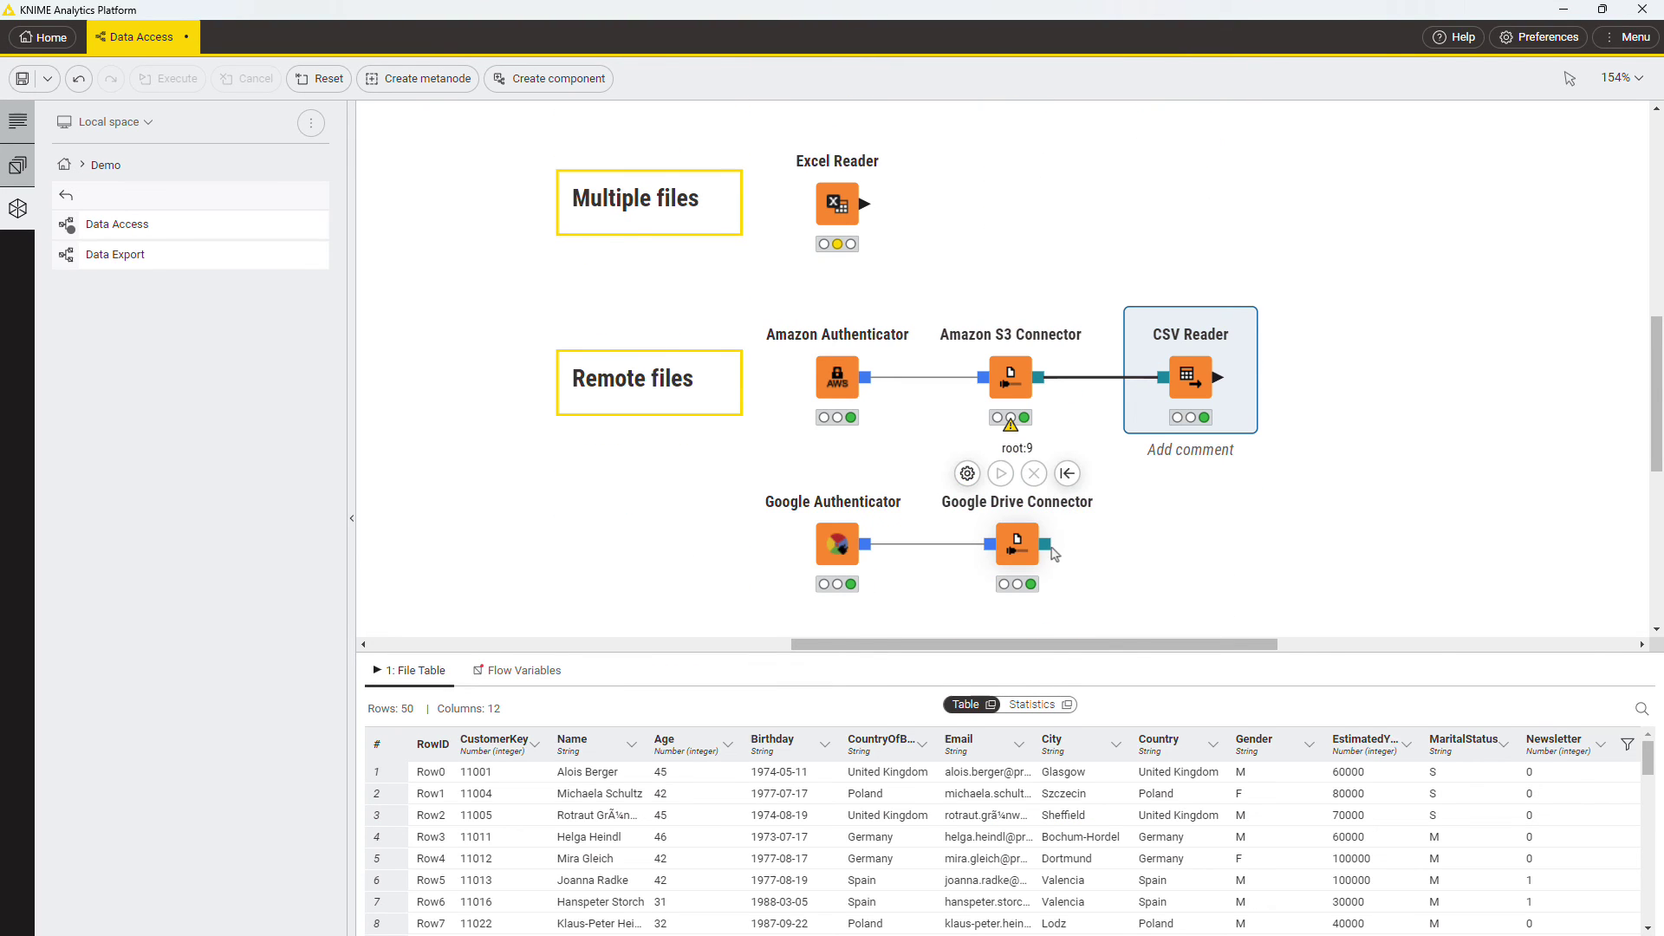
Step: Connect the Google Drive Connector output to the CSV Reader input and execute the node
drag(1095, 488, 1165, 386)
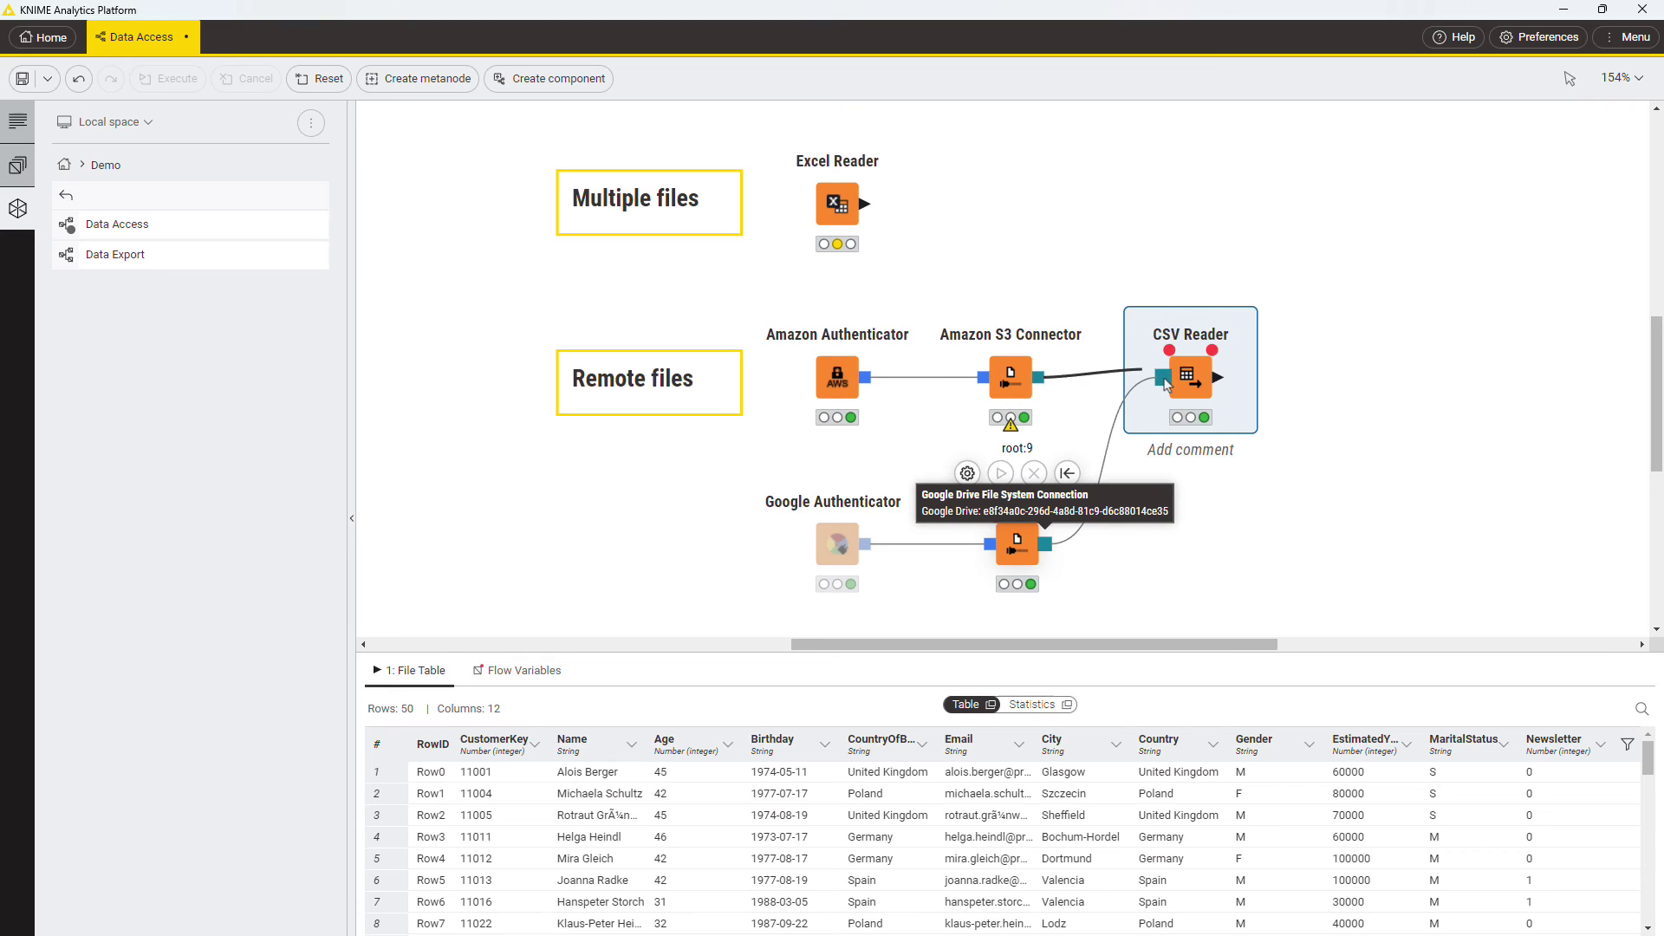
click(1175, 309)
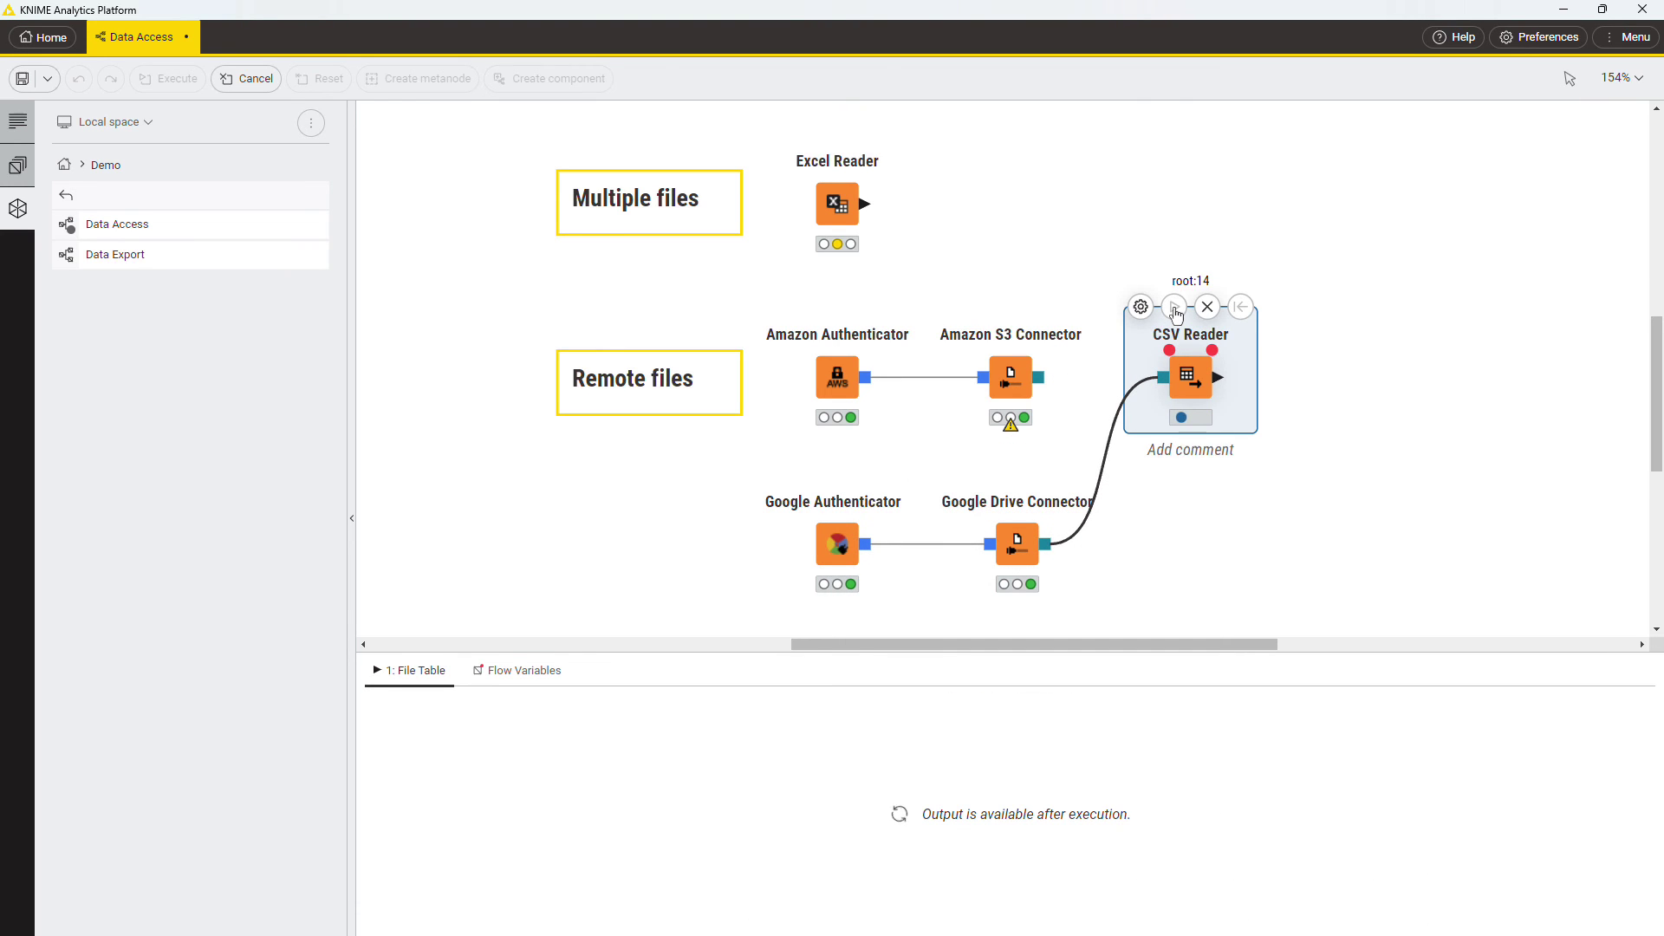